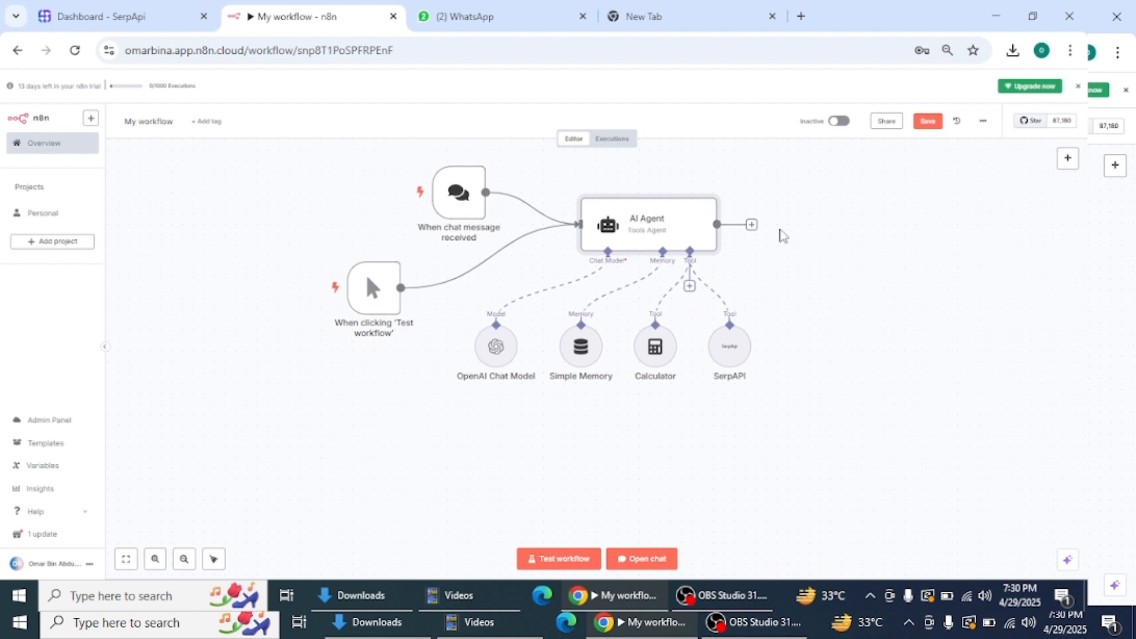
# - Move the AI Agent node slightly left, send "find me a restaurant where i can get best sushi in islamabad" in the workflow chat, and review the reply
pyautogui.moveTo(648, 218); pyautogui.dragTo(617, 217)
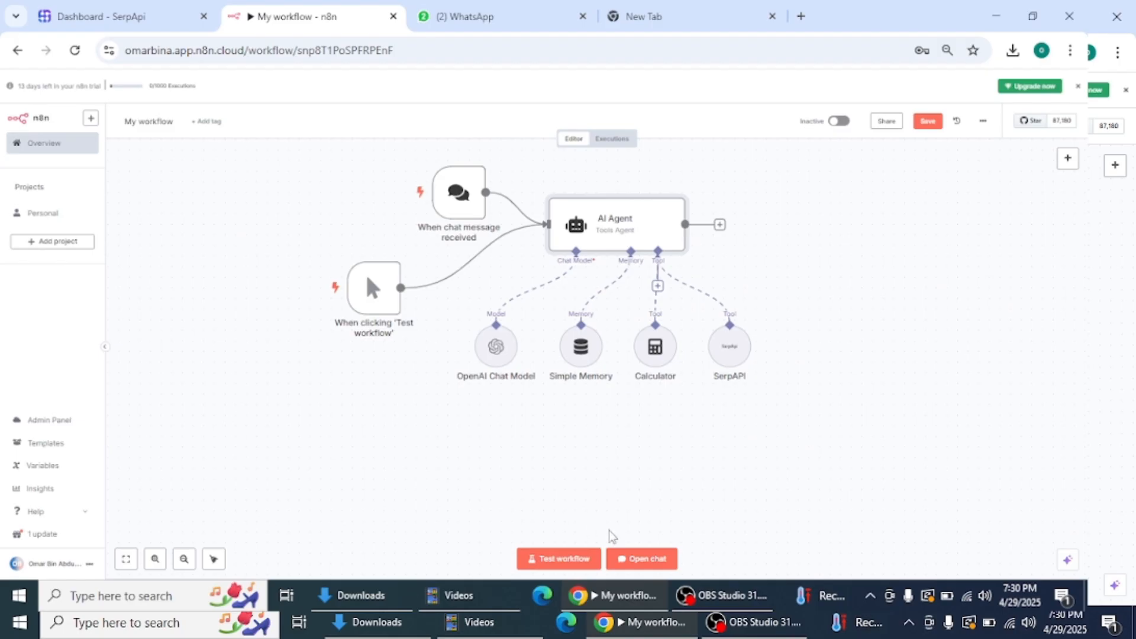
pyautogui.click(638, 560)
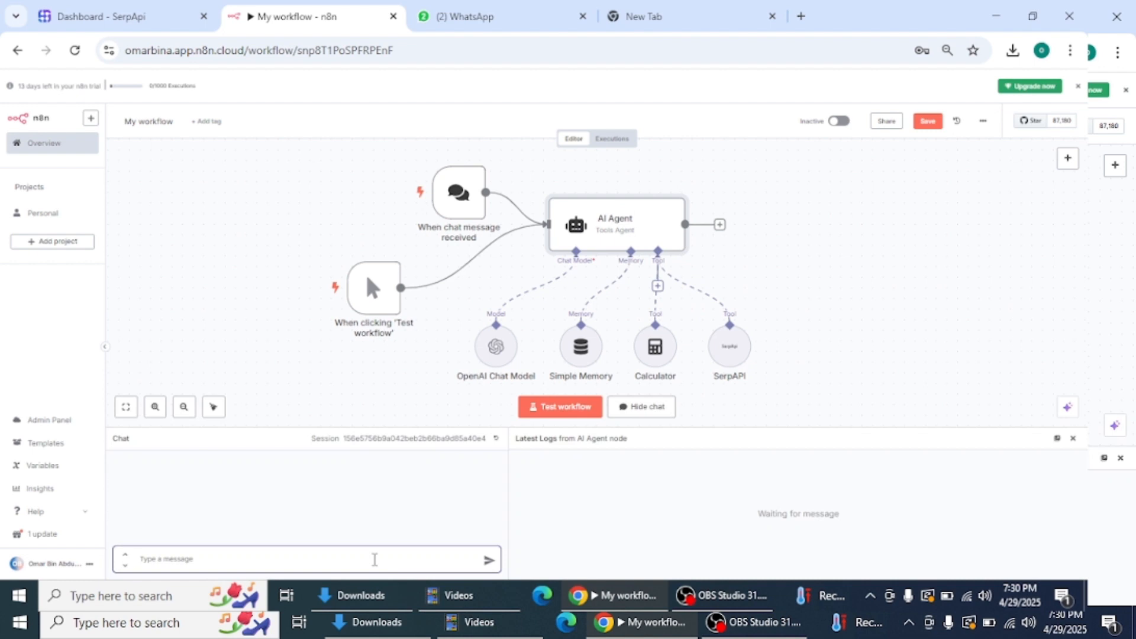
pyautogui.write('sear')
pyautogui.press('BackSpace')
pyautogui.press('BackSpace')
pyautogui.press('BackSpace')
pyautogui.press('BackSpace')
pyautogui.write('find me a restaurant where t')
pyautogui.press('BackSpace')
pyautogui.write('i can get best')
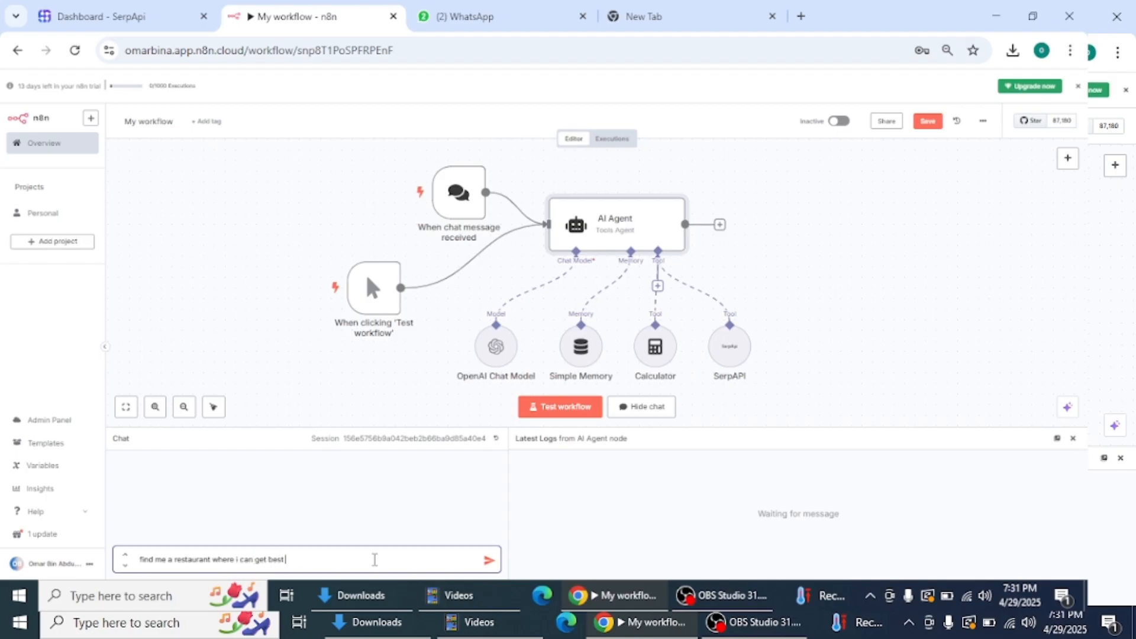
pyautogui.write(' sushi in islamabad')
pyautogui.press('Return')
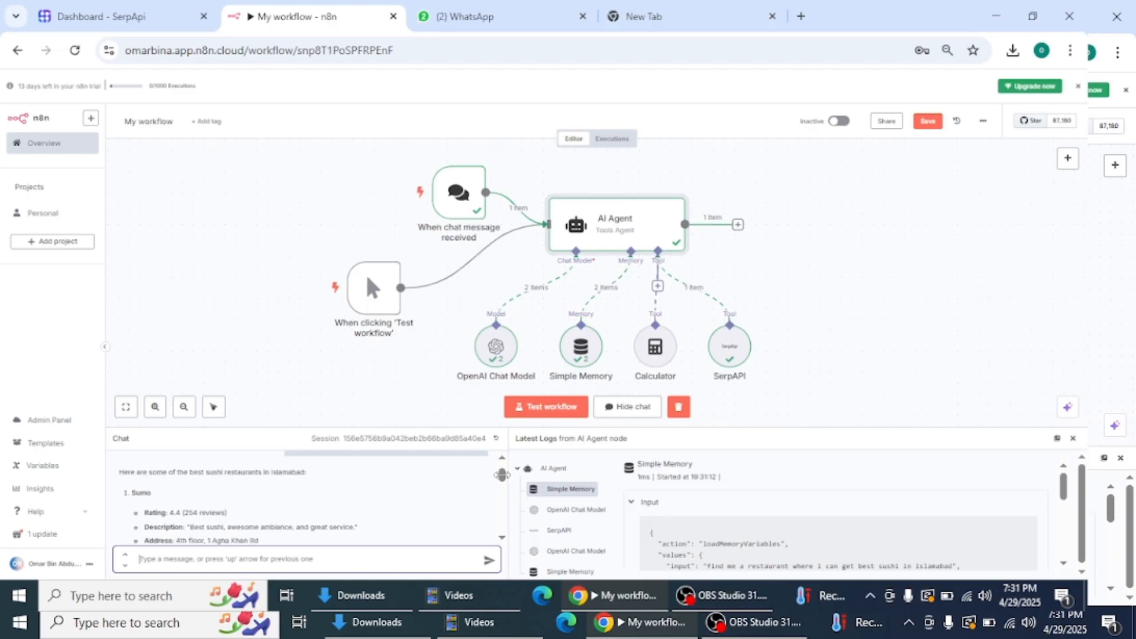
pyautogui.moveTo(502, 474); pyautogui.dragTo(502, 486)
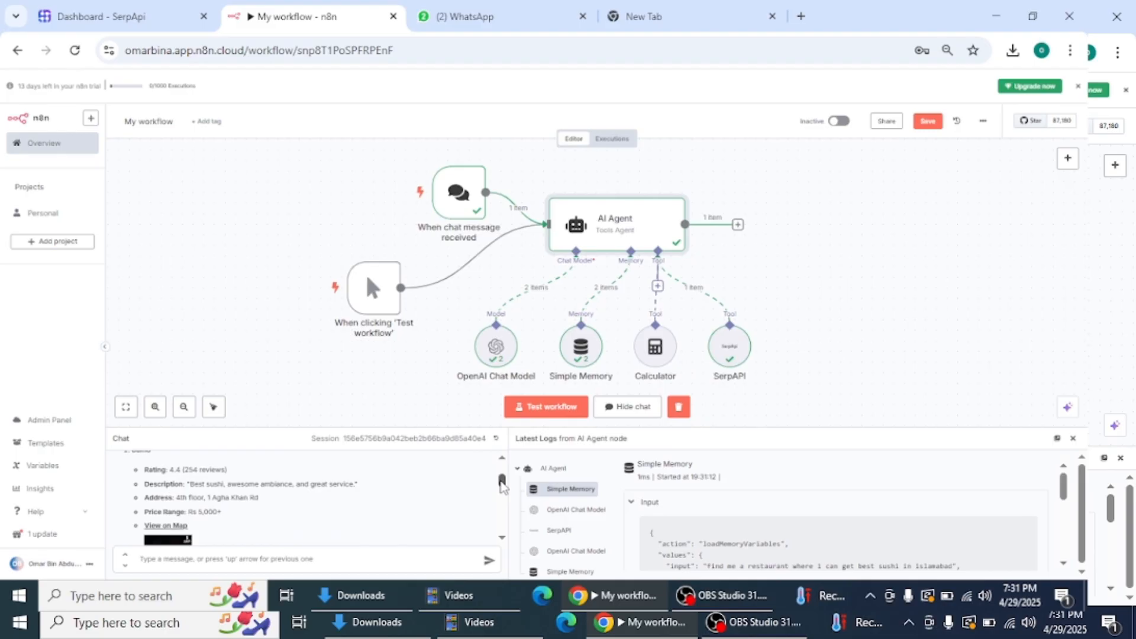
pyautogui.moveTo(502, 485)
pyautogui.mouseDown()
pyautogui.moveTo(502, 534)
pyautogui.moveTo(503, 476)
pyautogui.mouseUp()
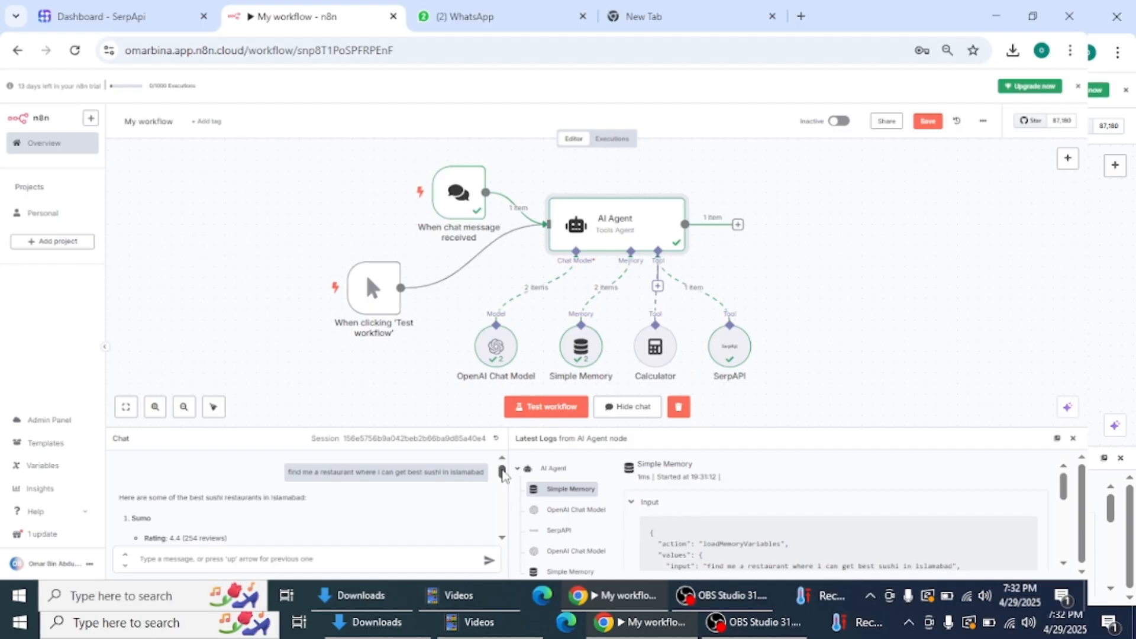
# - Search Google for "n8n.io" in the empty browser tab and open the official n8n website from the results
pyautogui.click(668, 27)
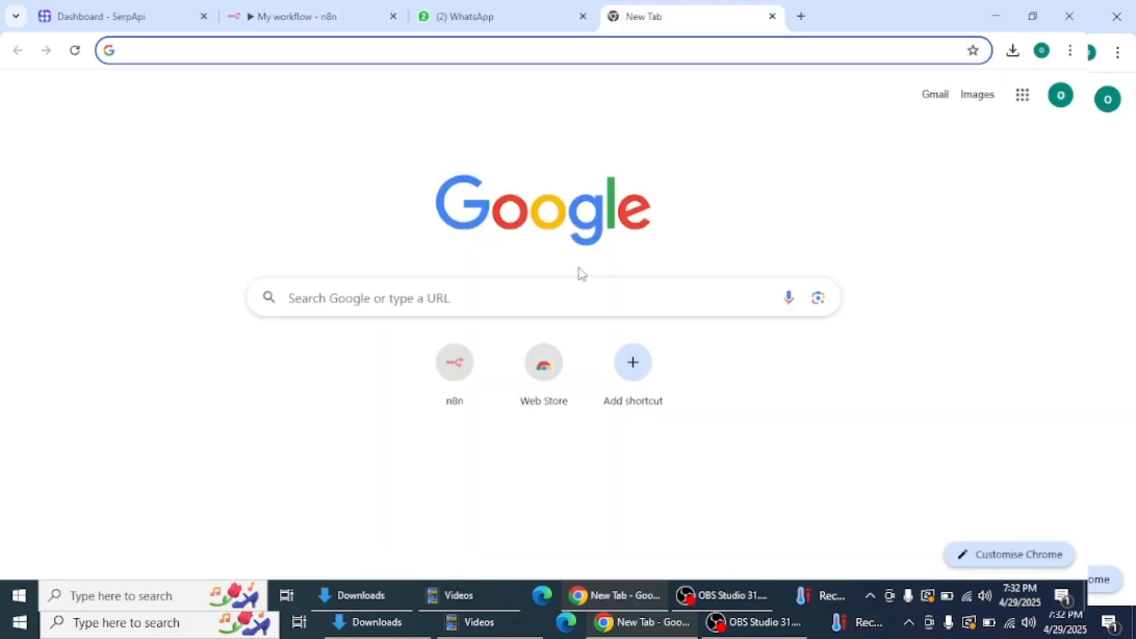
pyautogui.click(543, 283)
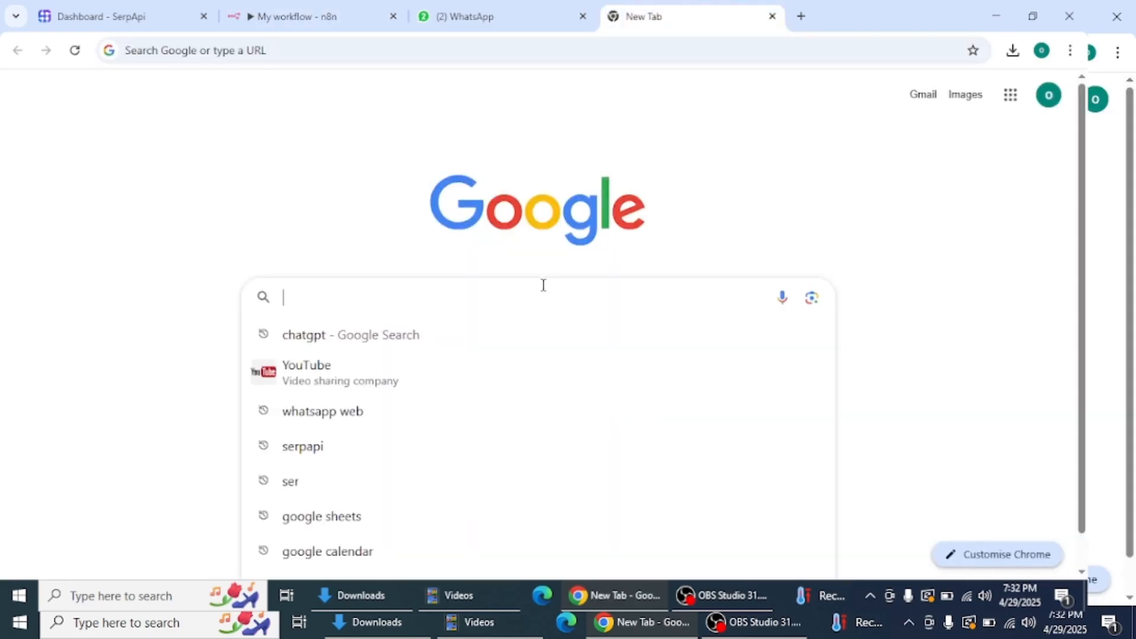
pyautogui.write('n8n')
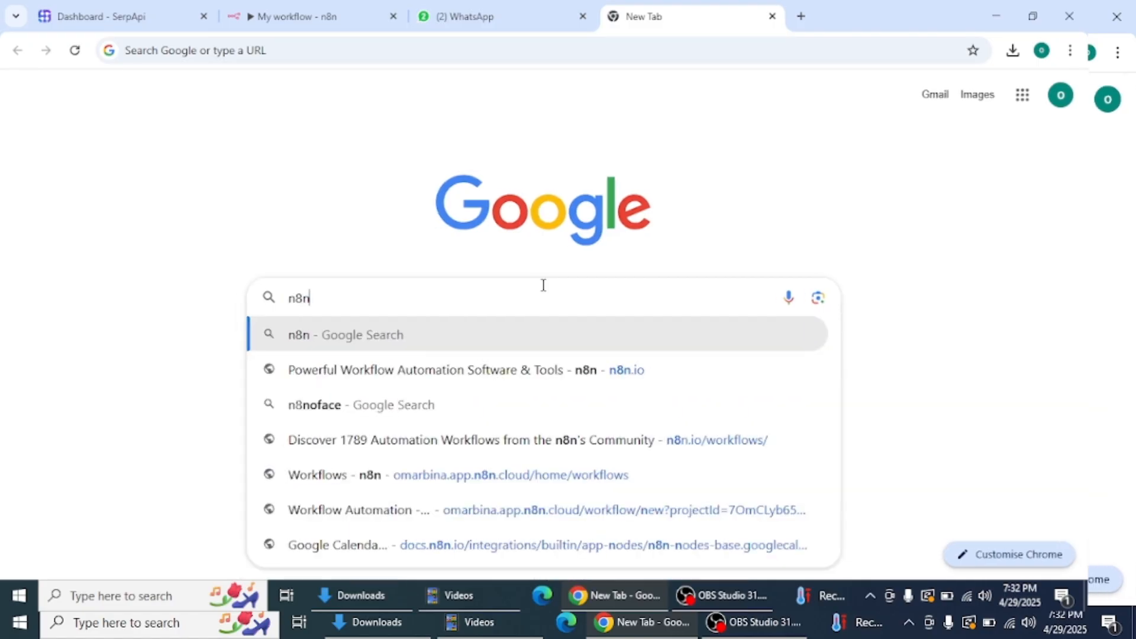
pyautogui.write('.io')
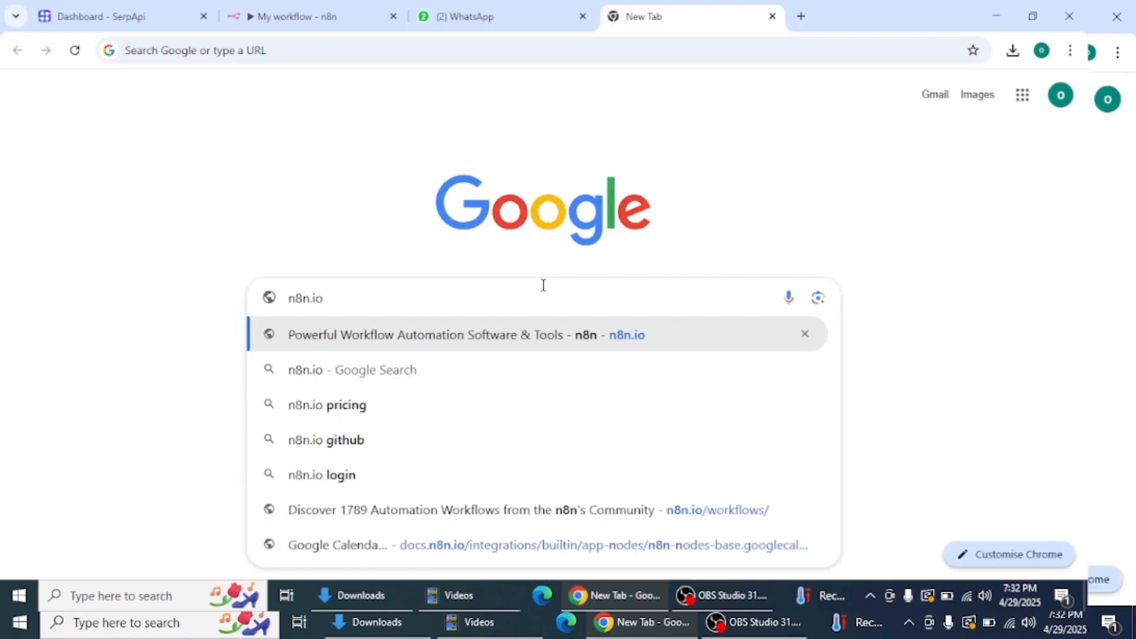
pyautogui.press('Down')
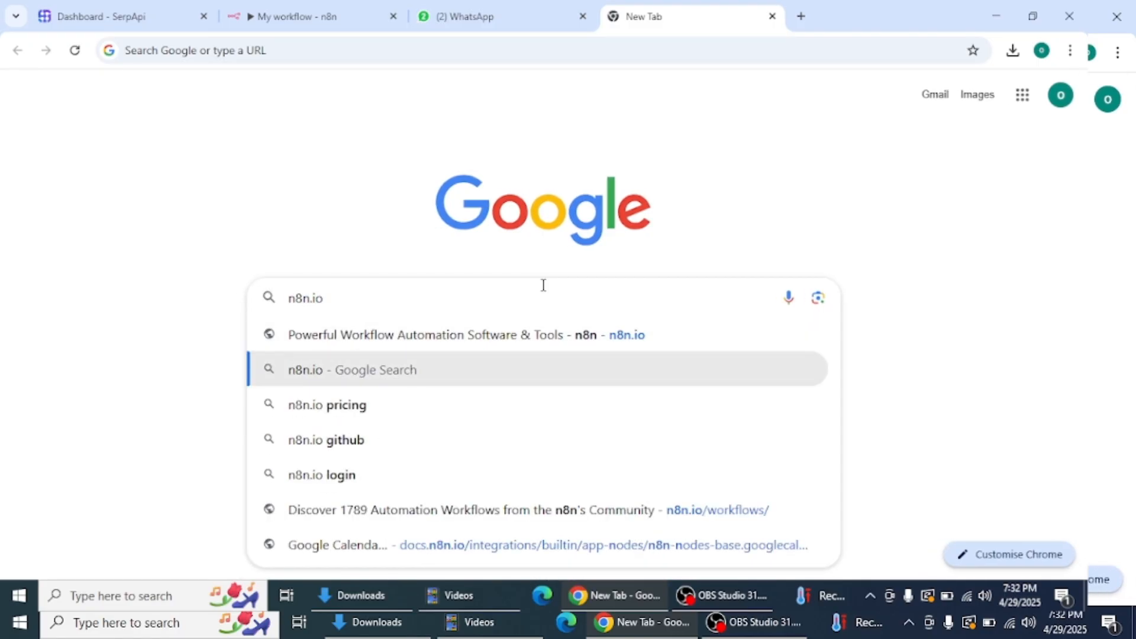
pyautogui.press('Return')
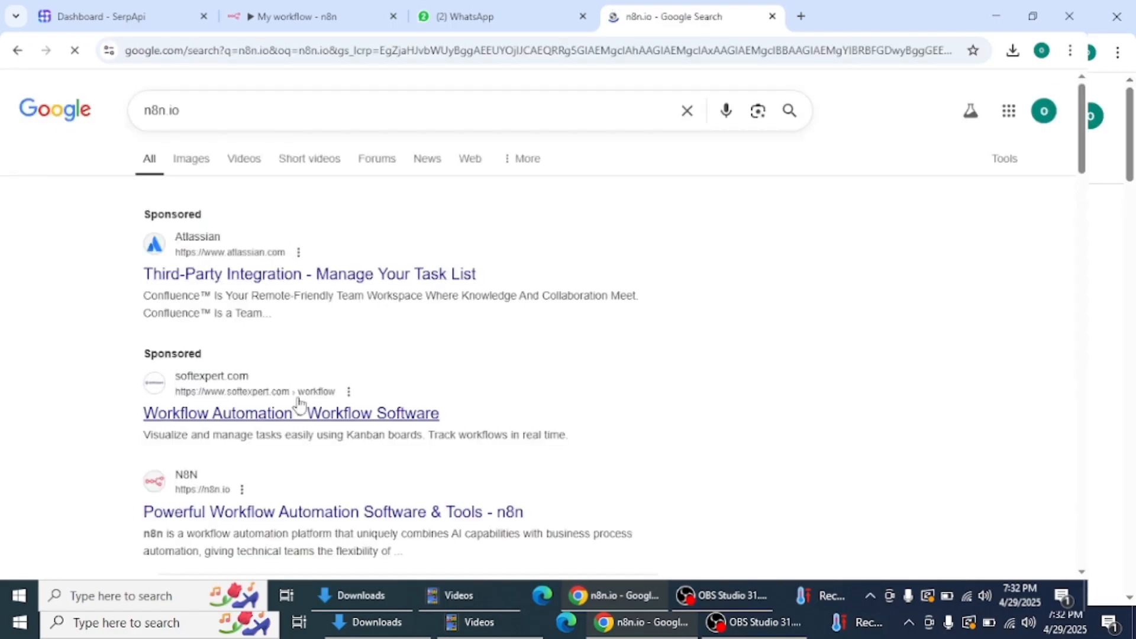
pyautogui.click(244, 512)
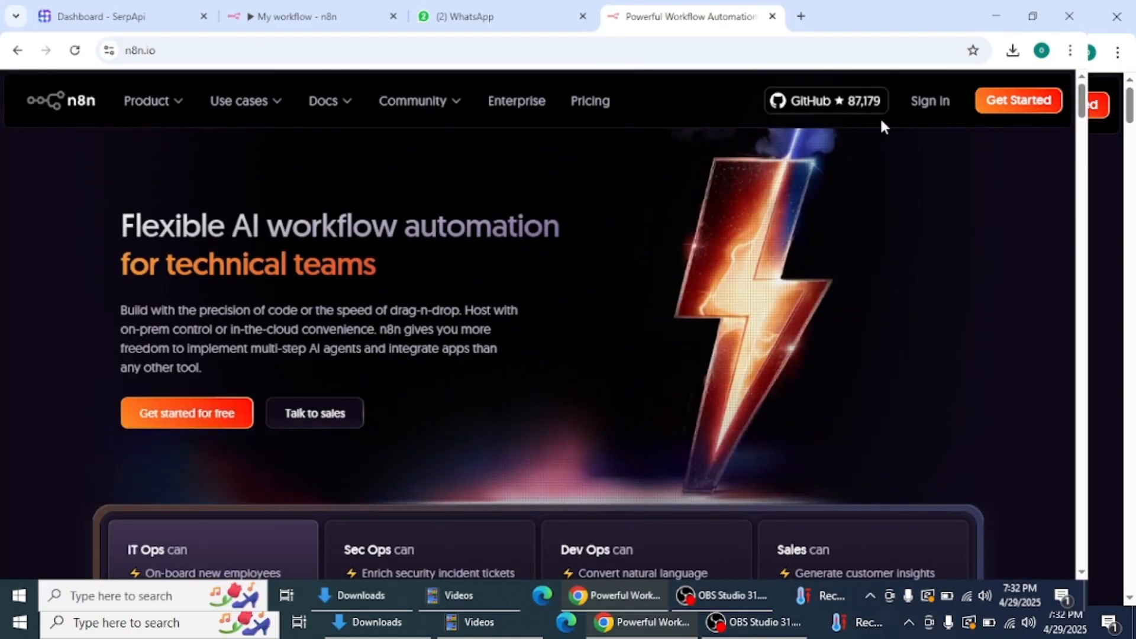
# - Open the n8n registration page and examine the sign-up form for the free 14-day trial
pyautogui.click(991, 106)
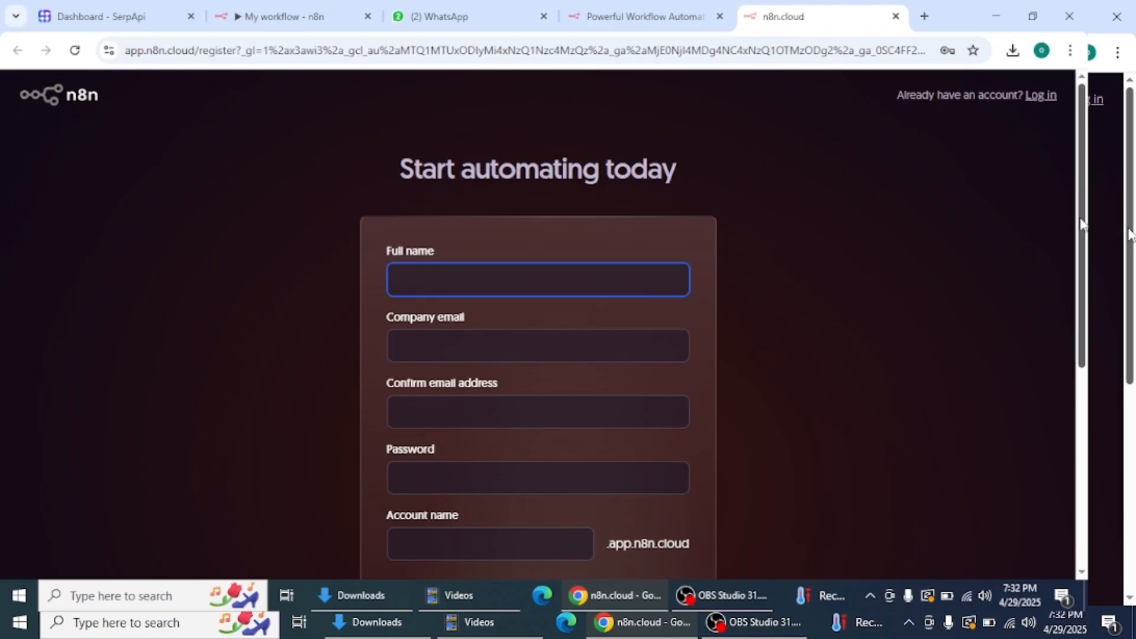
pyautogui.moveTo(1083, 220); pyautogui.dragTo(1085, 375)
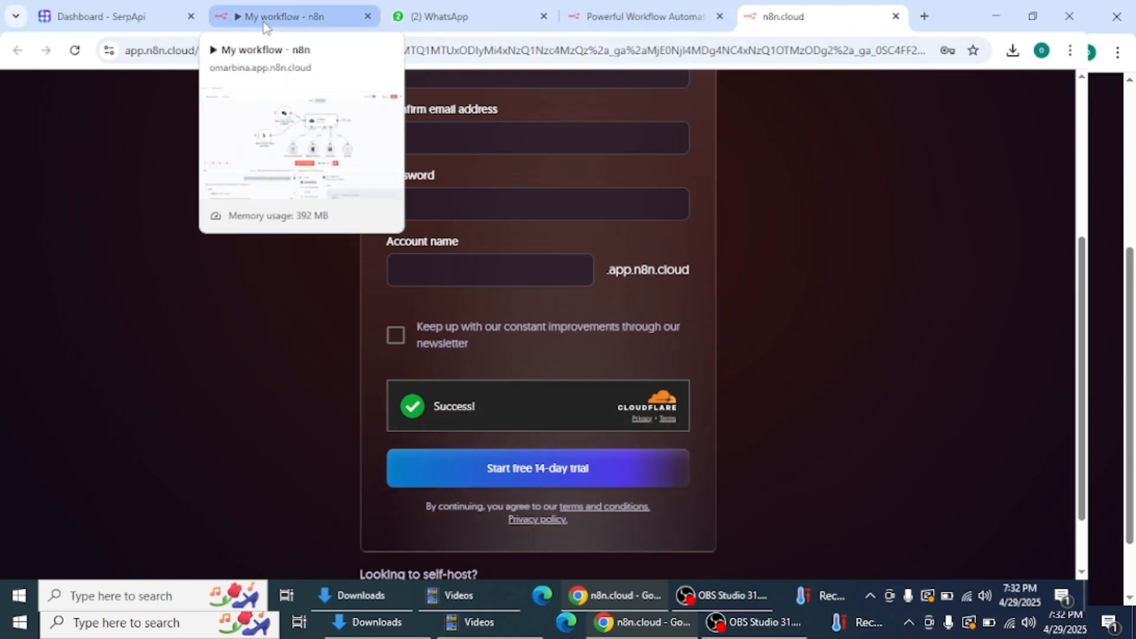
pyautogui.click(267, 18)
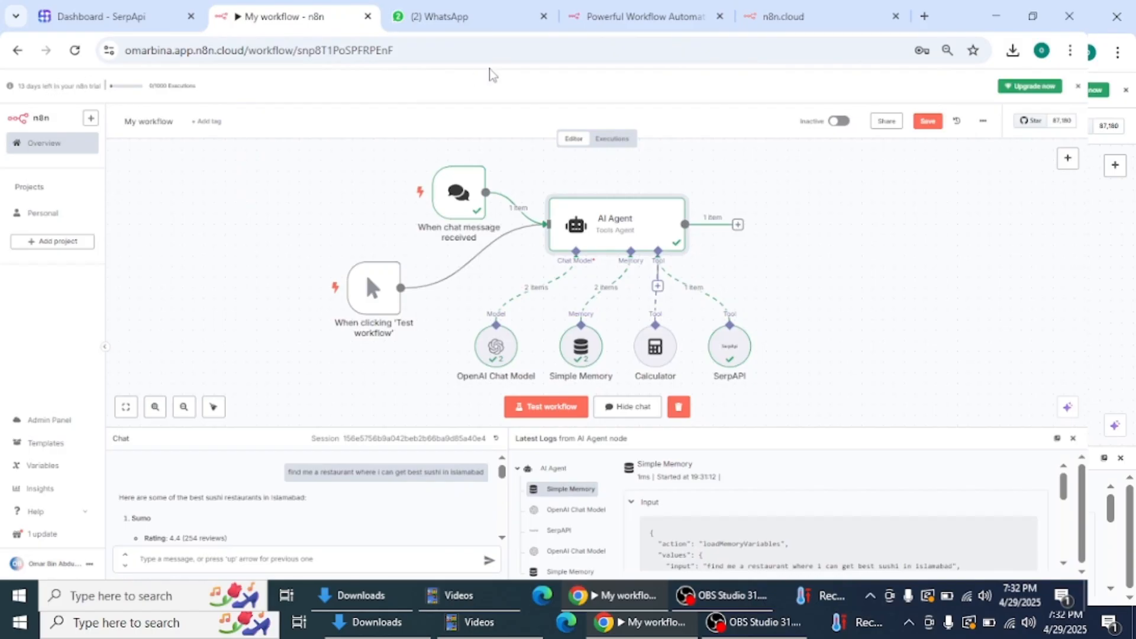
pyautogui.click(782, 23)
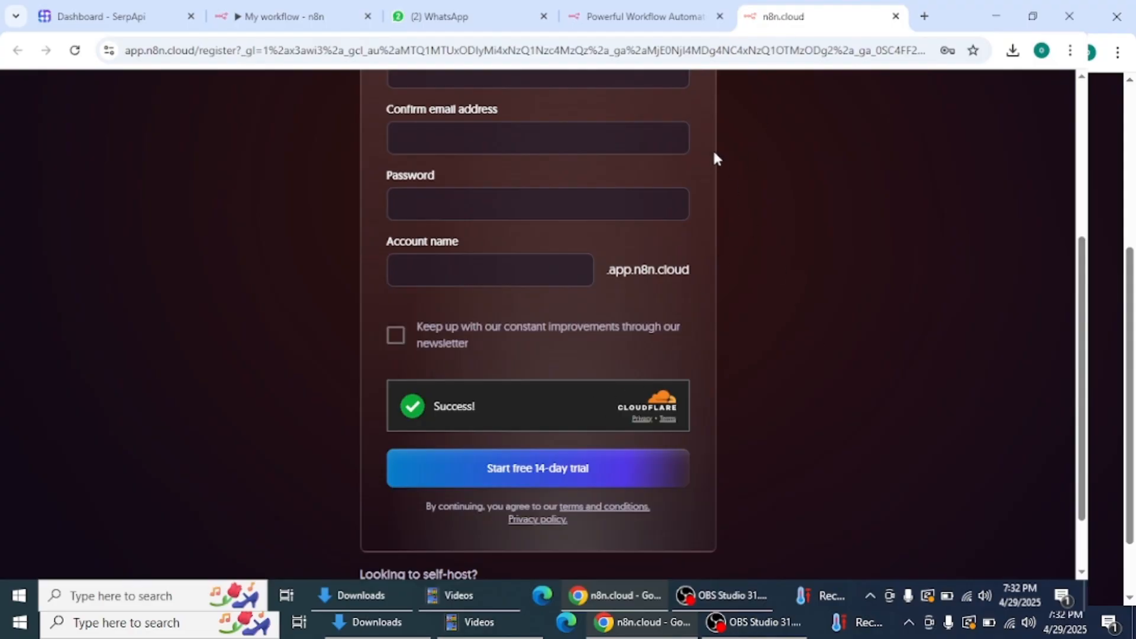
# - Return to My workflow, save its changes while leaving for the overview, and create a new workflow
pyautogui.click(274, 24)
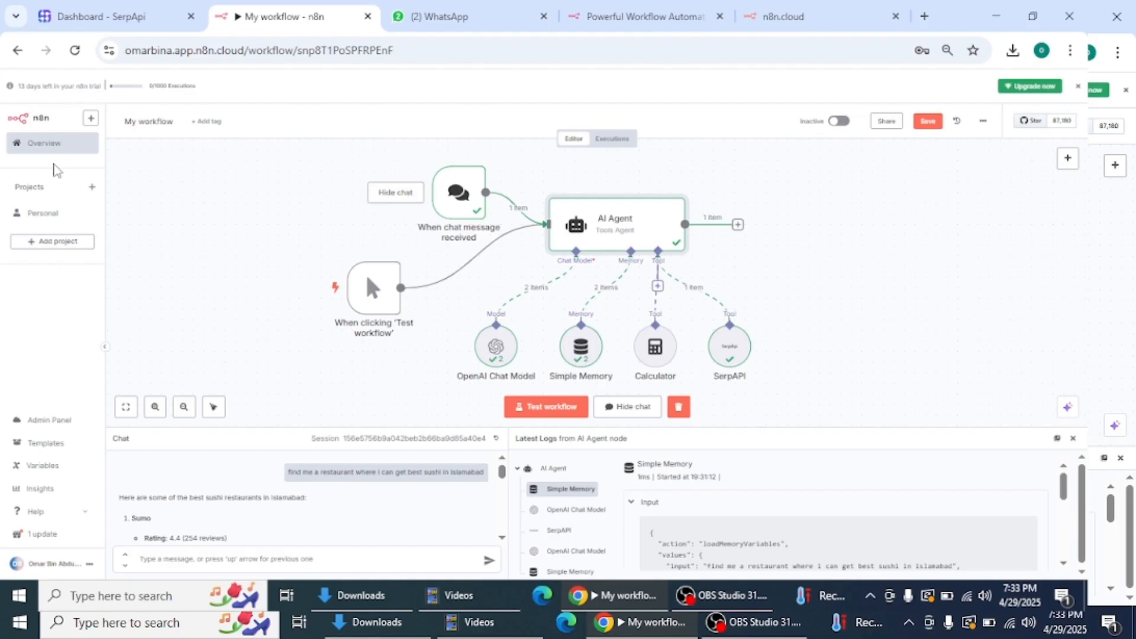
pyautogui.click(51, 144)
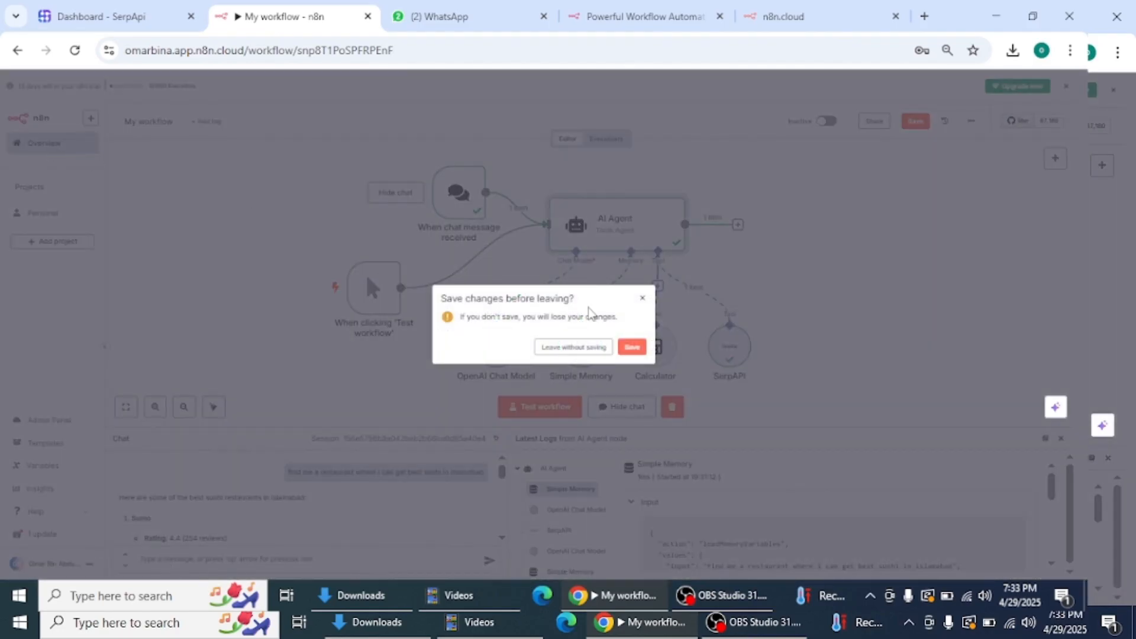
pyautogui.click(633, 349)
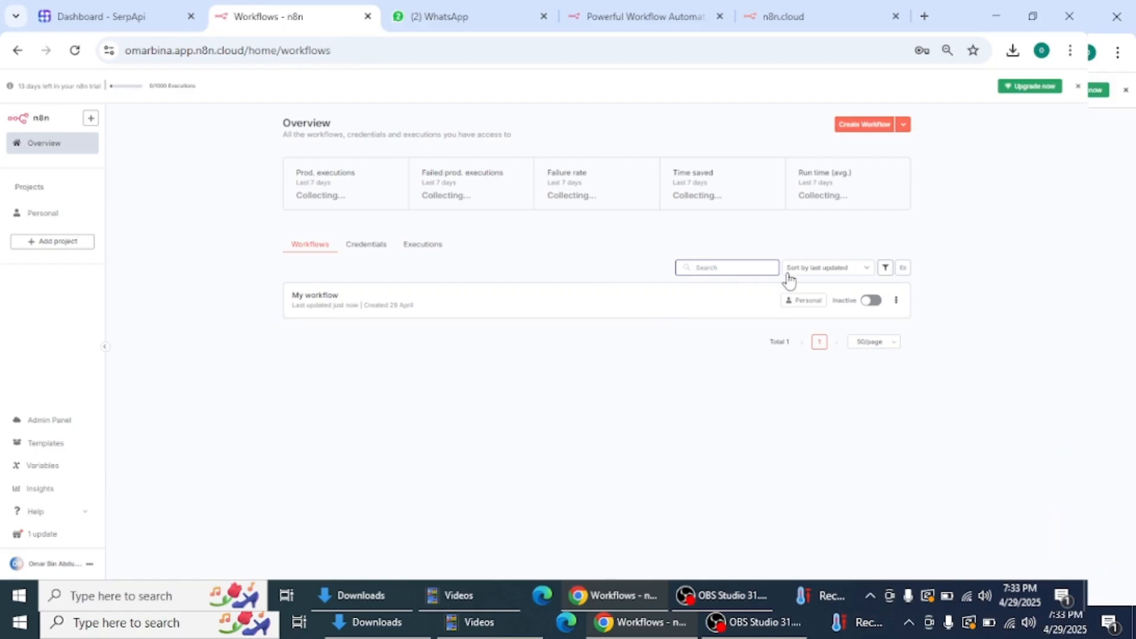
pyautogui.click(852, 131)
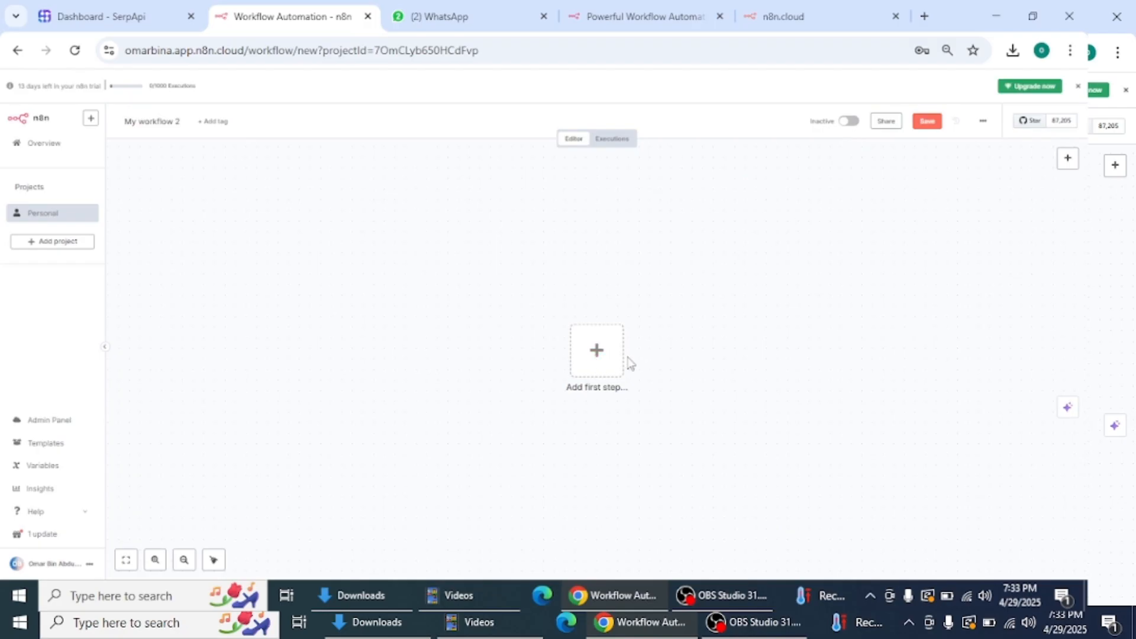
# - Add a manual trigger as the first node and place it in the left part of the canvas
pyautogui.moveTo(604, 360); pyautogui.dragTo(377, 311)
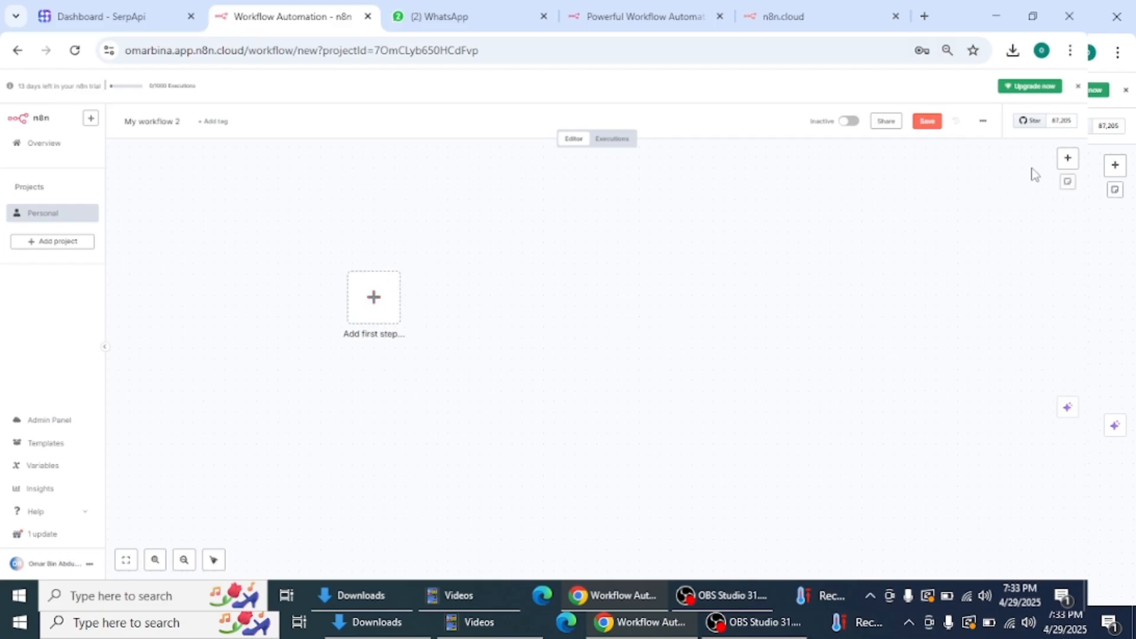
pyautogui.click(1068, 159)
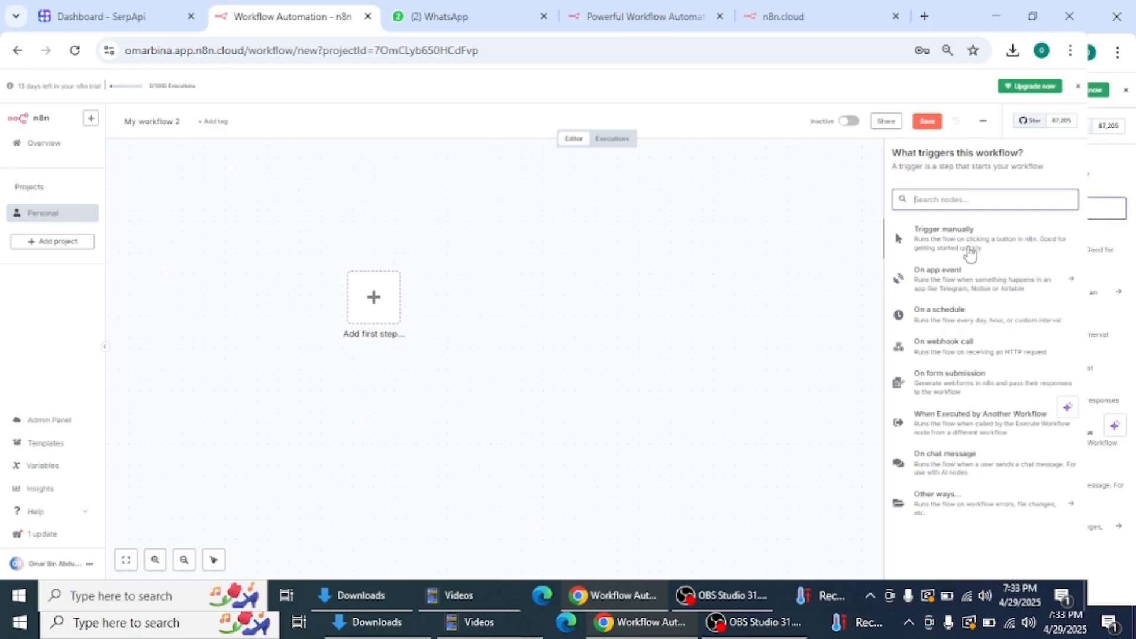
pyautogui.click(948, 246)
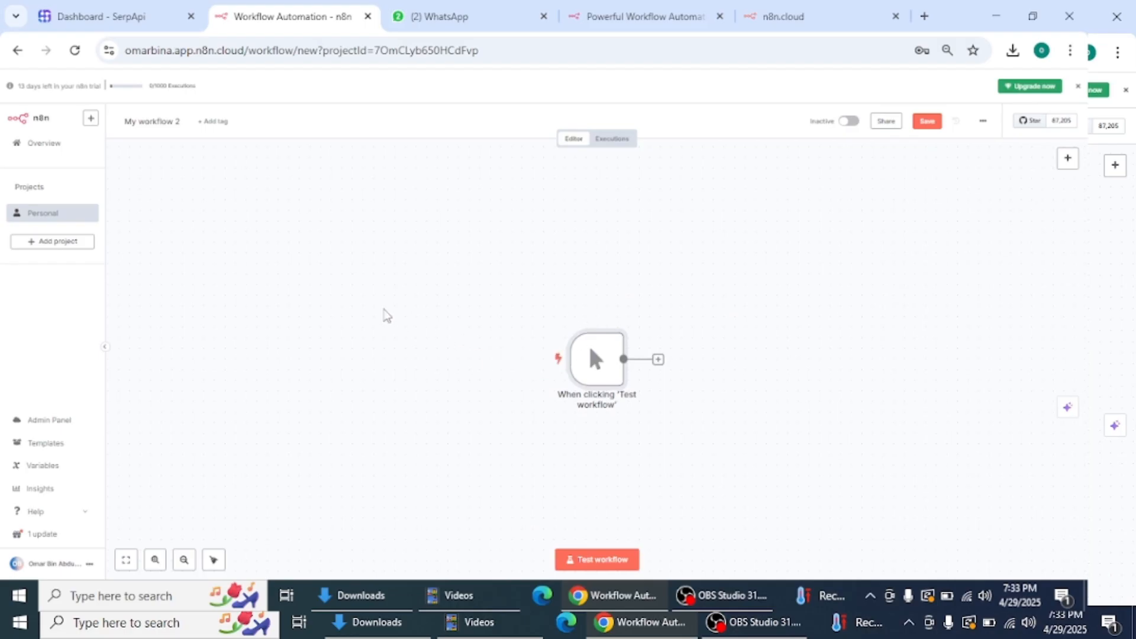
pyautogui.moveTo(594, 358); pyautogui.dragTo(376, 317)
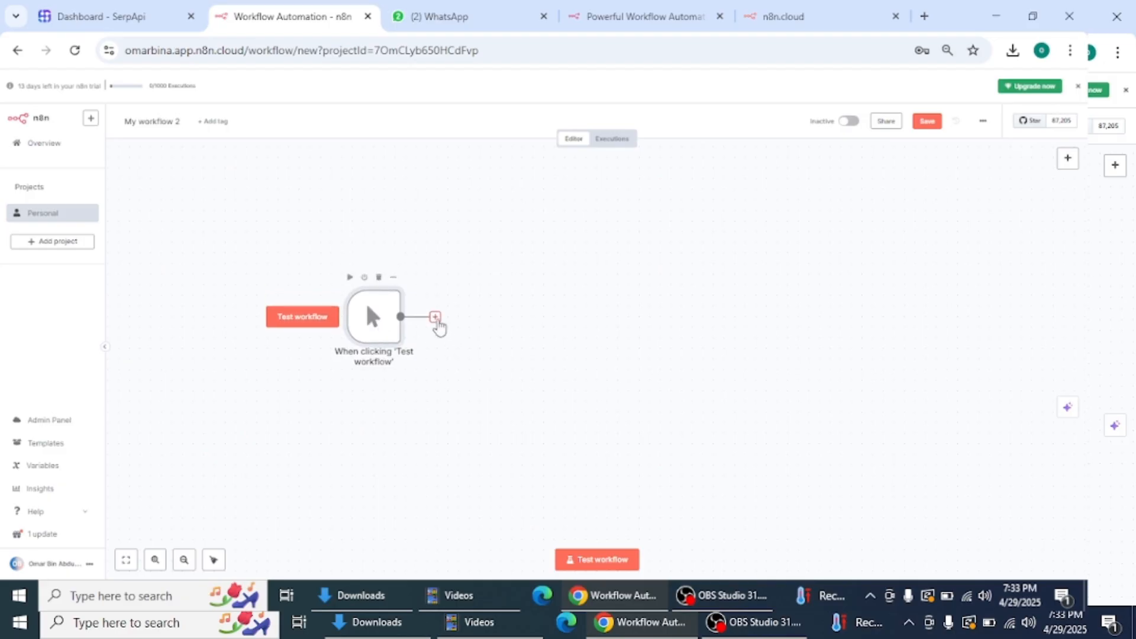
# - Add an AI Agent node after the manual trigger and return to the canvas with its default parameters
pyautogui.click(436, 320)
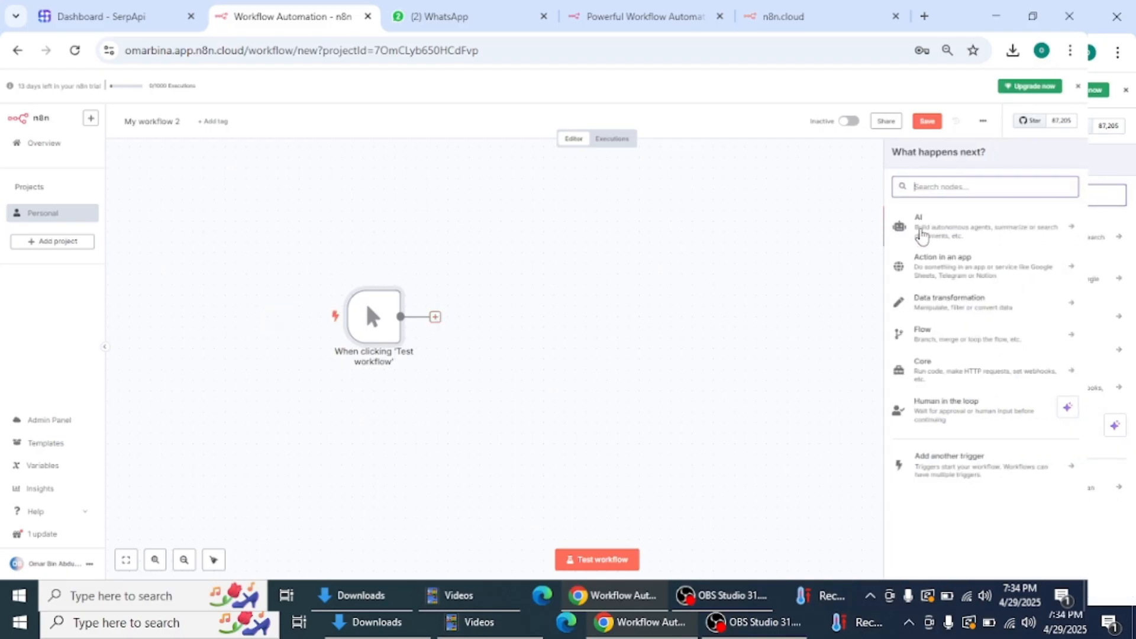
pyautogui.click(921, 235)
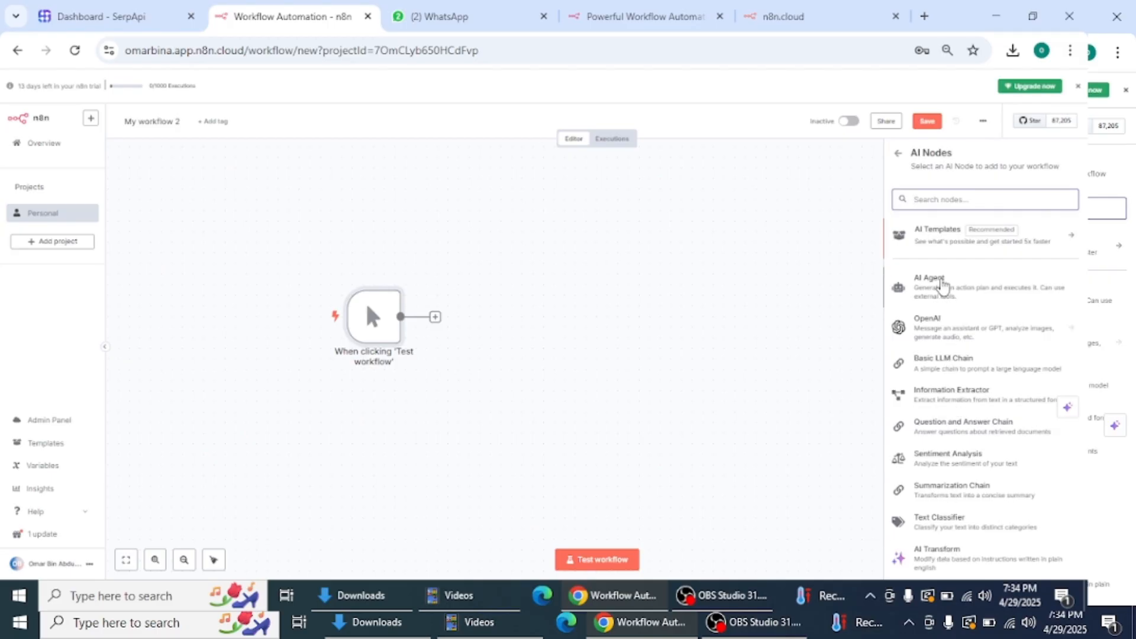
pyautogui.click(941, 283)
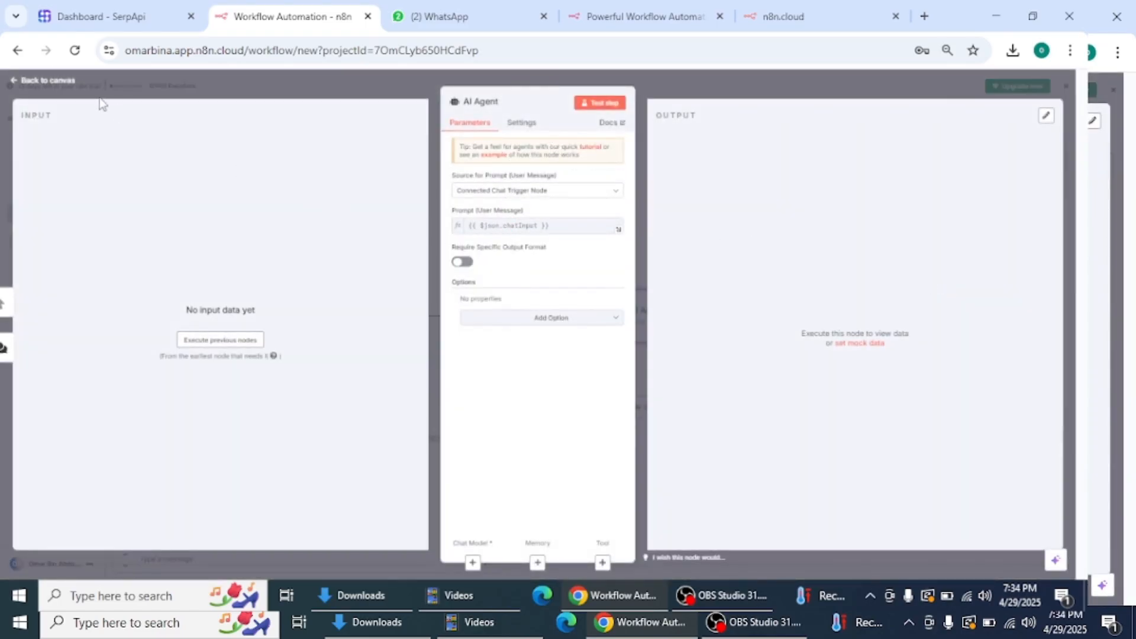
pyautogui.click(63, 83)
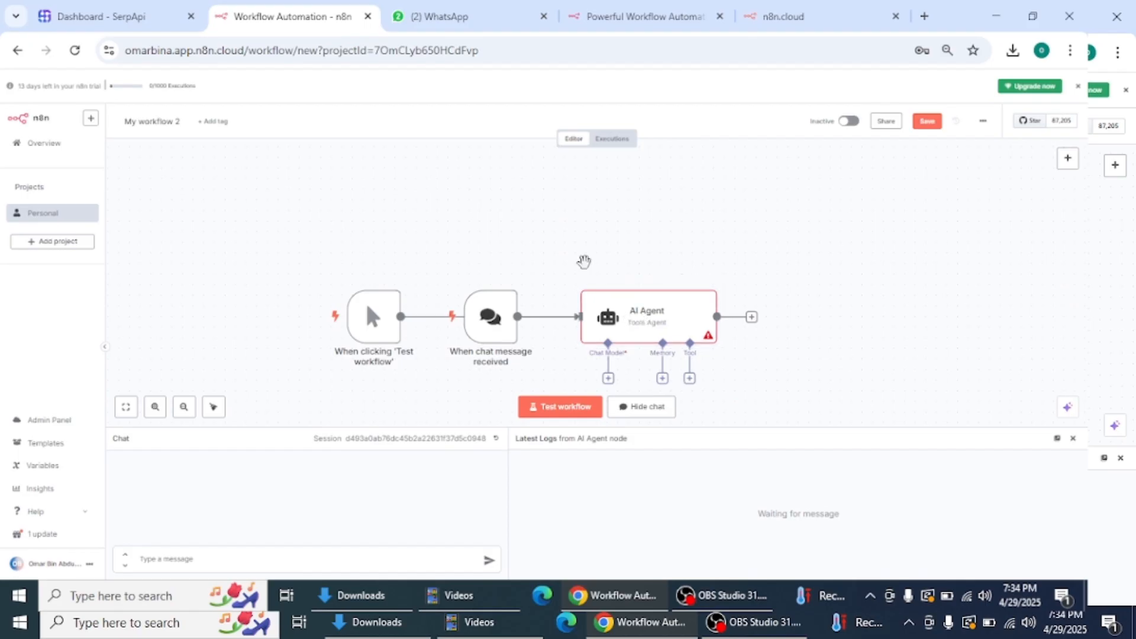
# - Find "open" among the language models and attach an OpenAI Chat Model to the AI Agent's chat model connection
pyautogui.moveTo(584, 261); pyautogui.dragTo(492, 169)
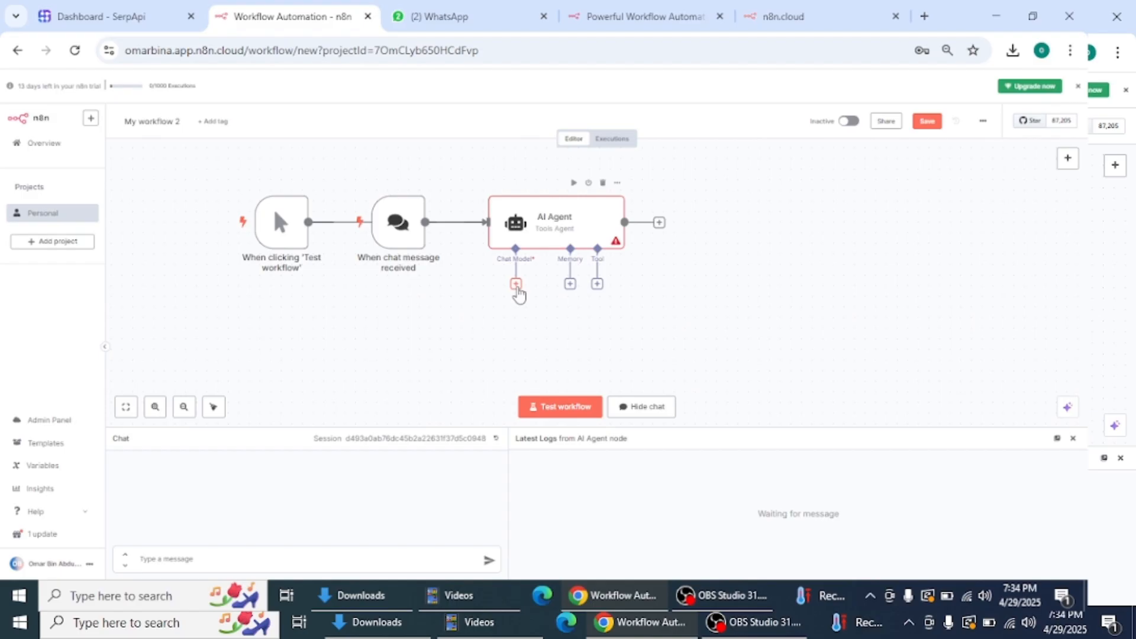
pyautogui.click(516, 287)
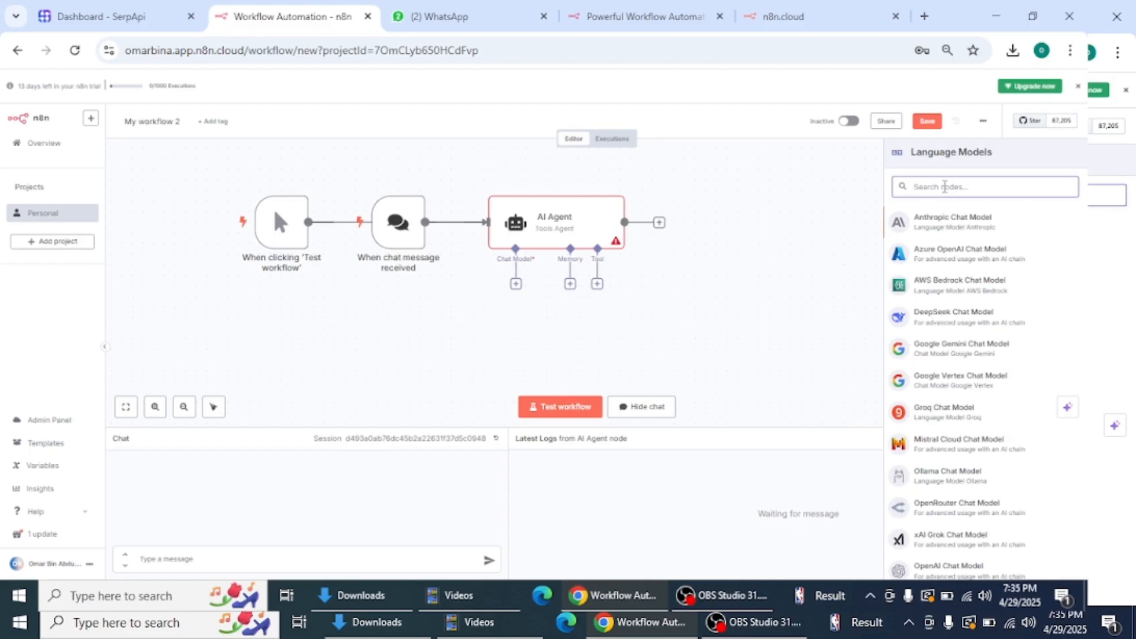
pyautogui.write('open')
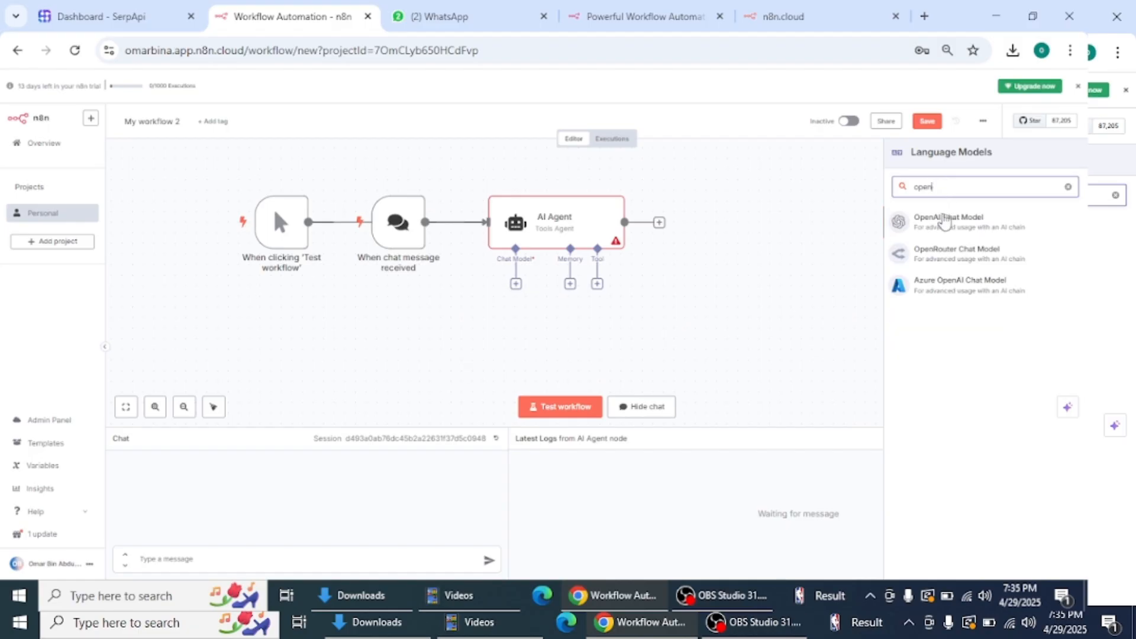
pyautogui.click(945, 223)
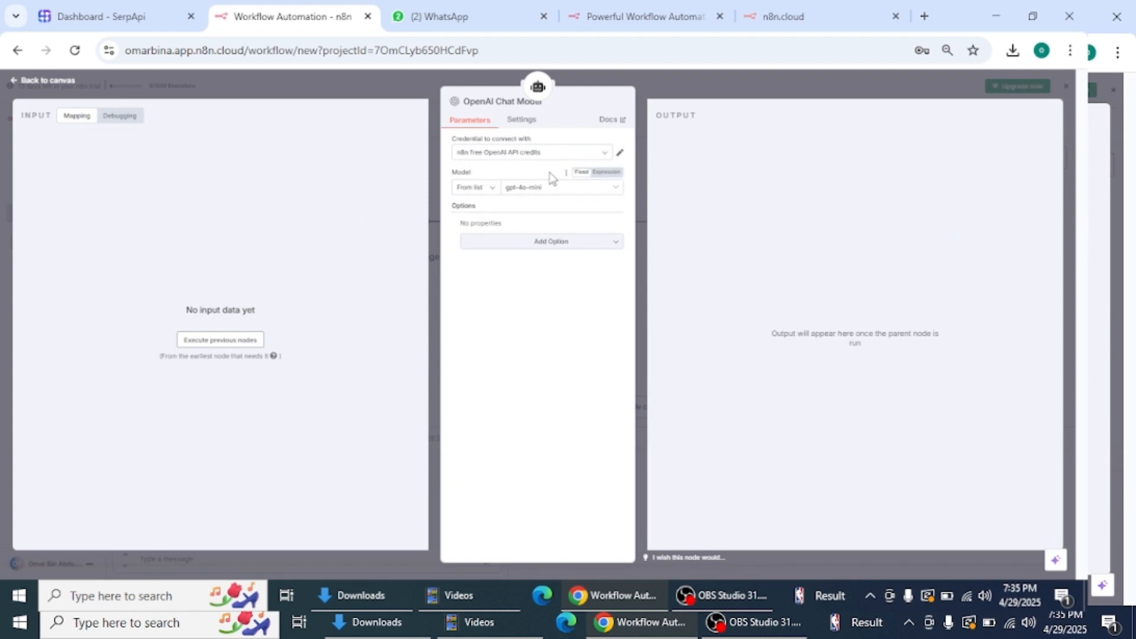
# - Open the OpenAI credential choices, search the web for "deepseek api" in a separate tab, and view the DeepSeek API Docs before closing them
pyautogui.click(604, 156)
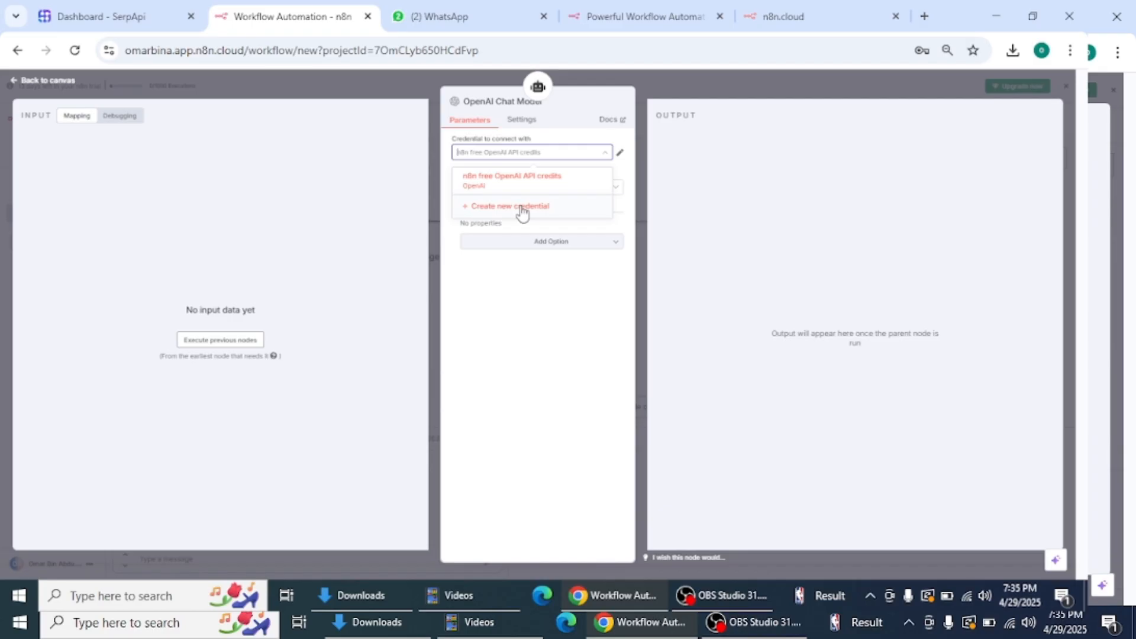
pyautogui.click(924, 17)
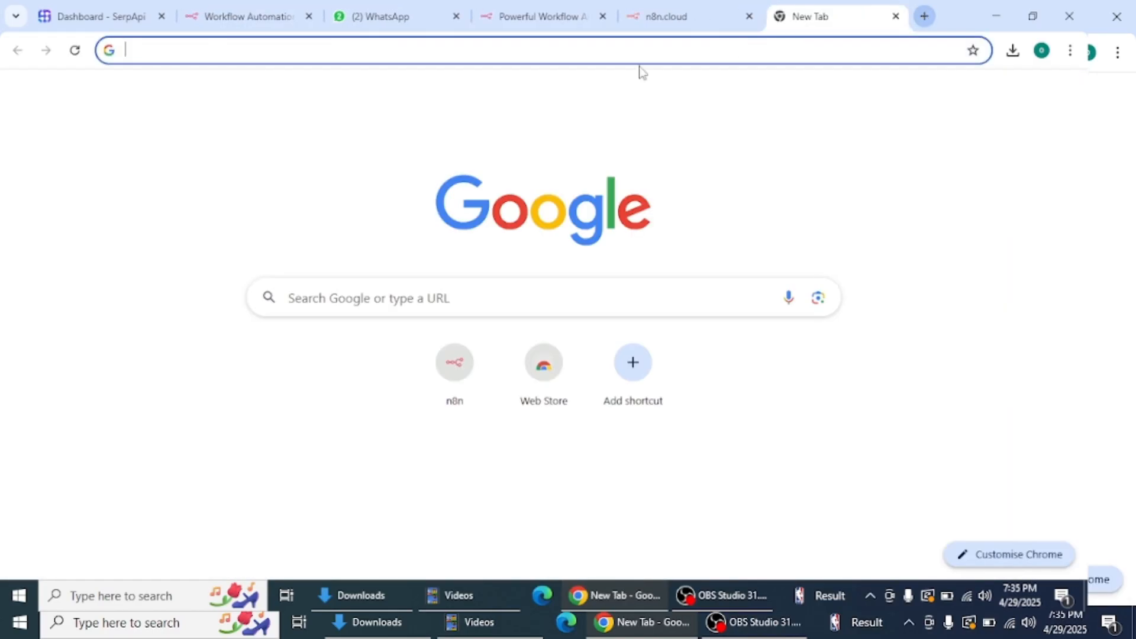
pyautogui.click(460, 294)
pyautogui.write('deepseek')
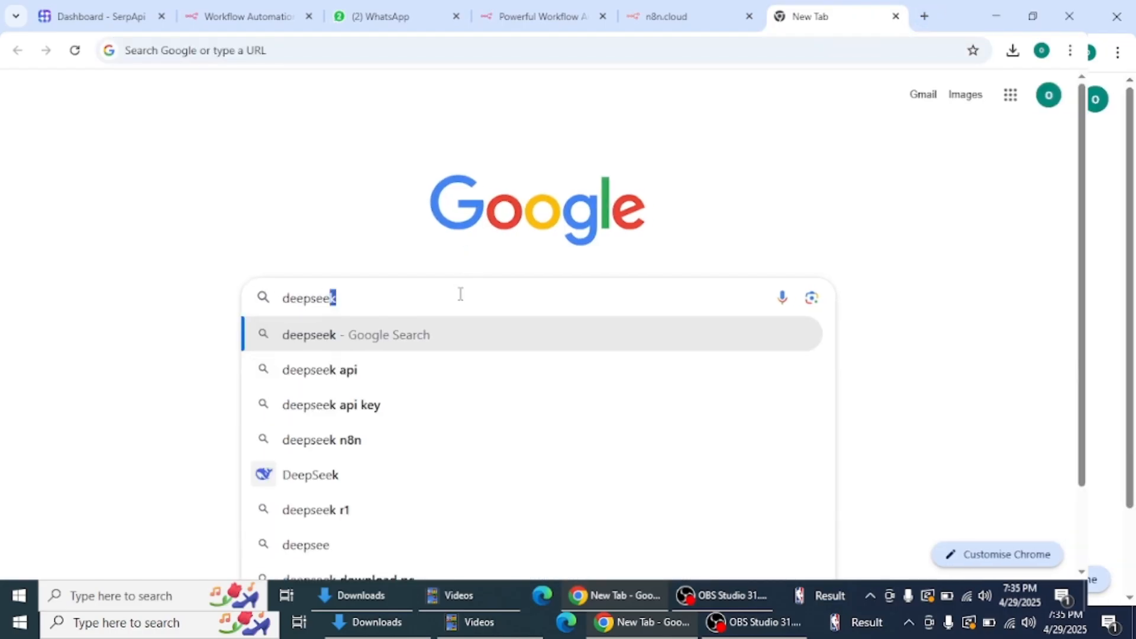
pyautogui.press('Down')
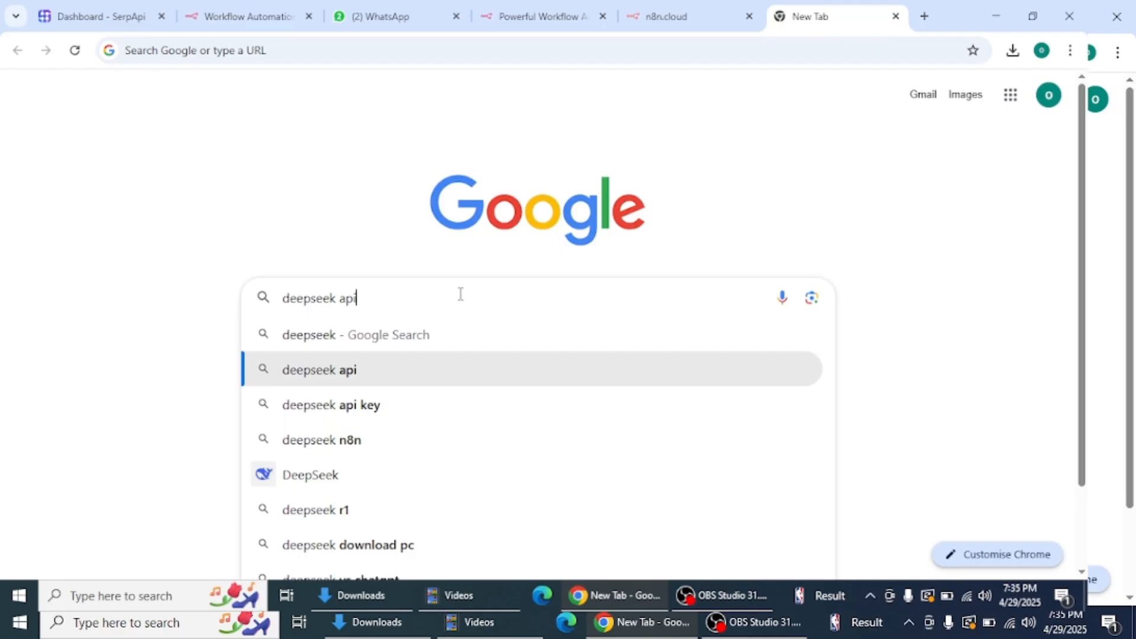
pyautogui.press('Return')
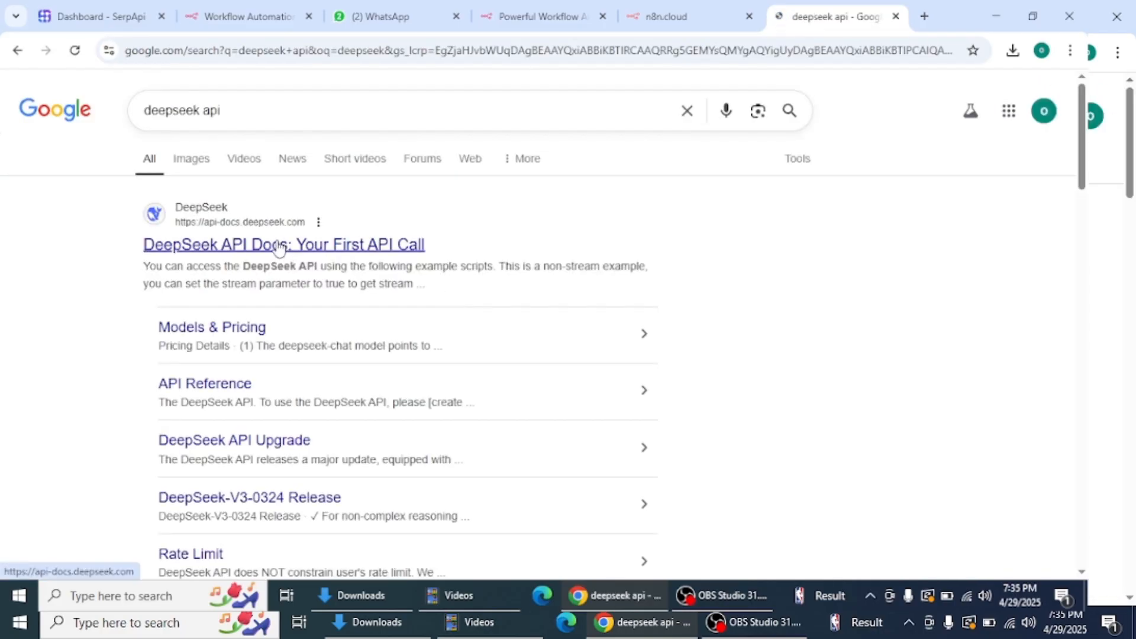
pyautogui.click(245, 249)
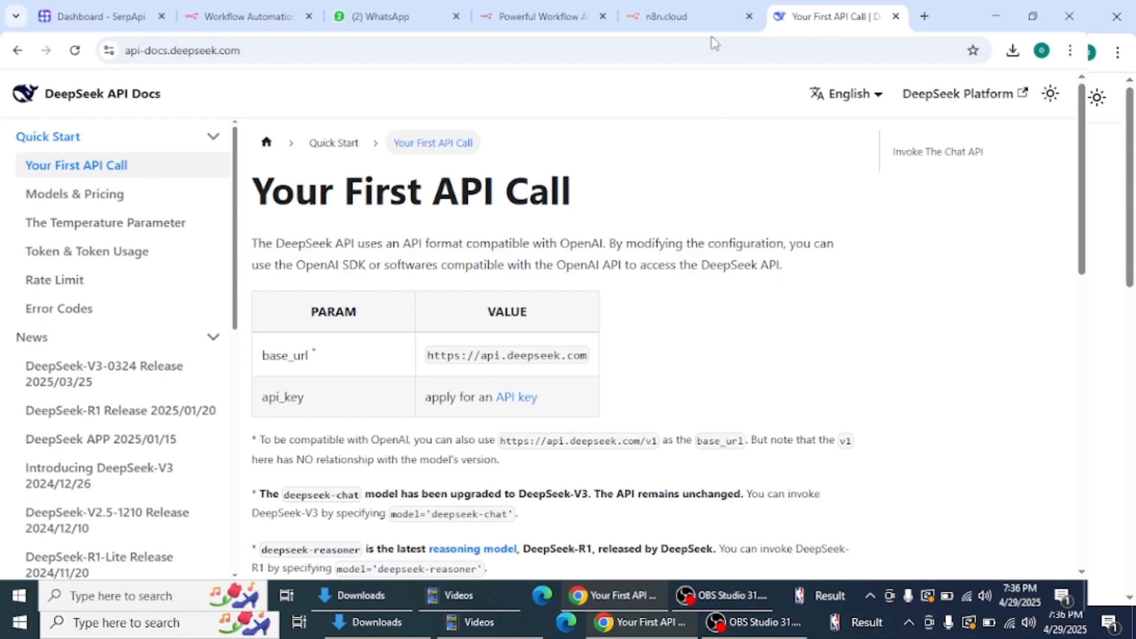
pyautogui.click(895, 16)
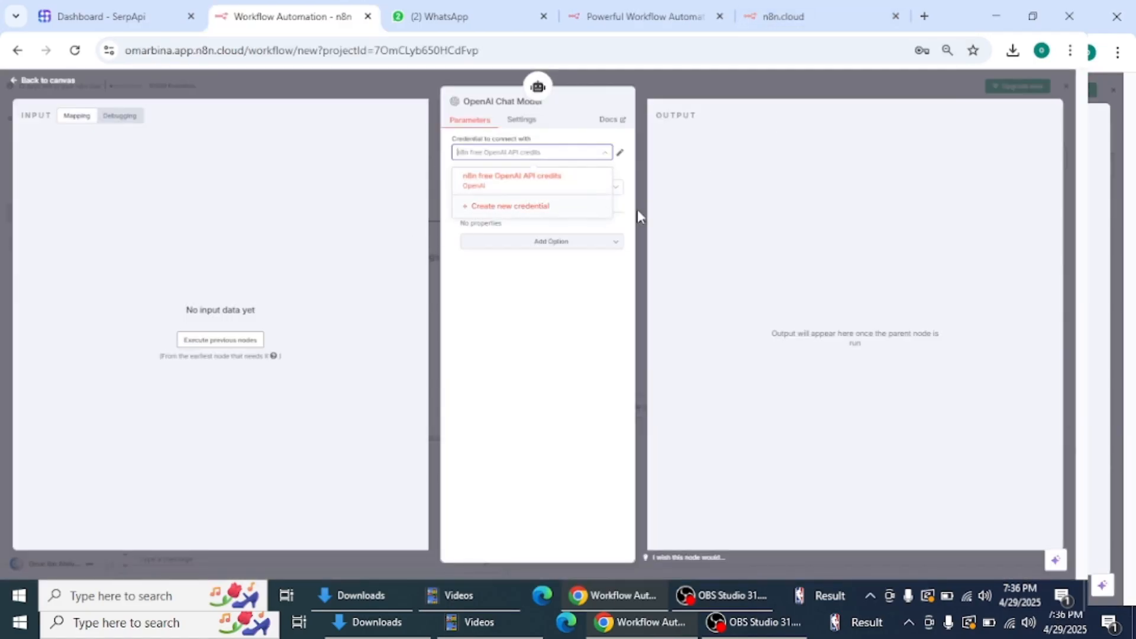
# - Return to the canvas keeping the n8n free OpenAI API credits, and move the OpenAI Chat Model node to the lower left of the AI Agent
pyautogui.click(710, 228)
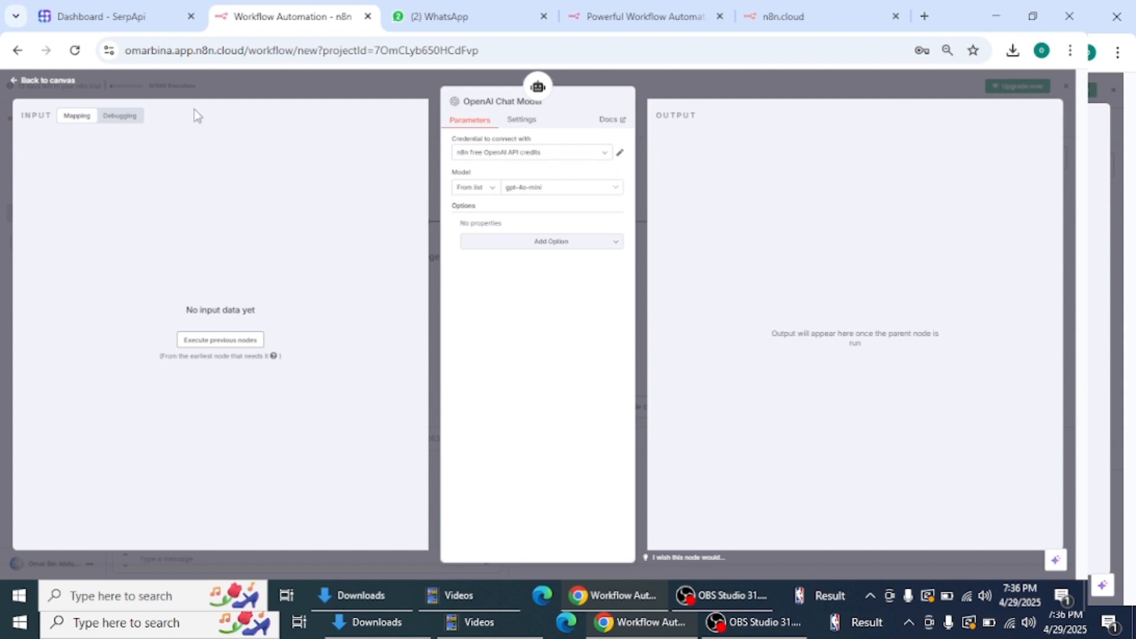
pyautogui.click(51, 81)
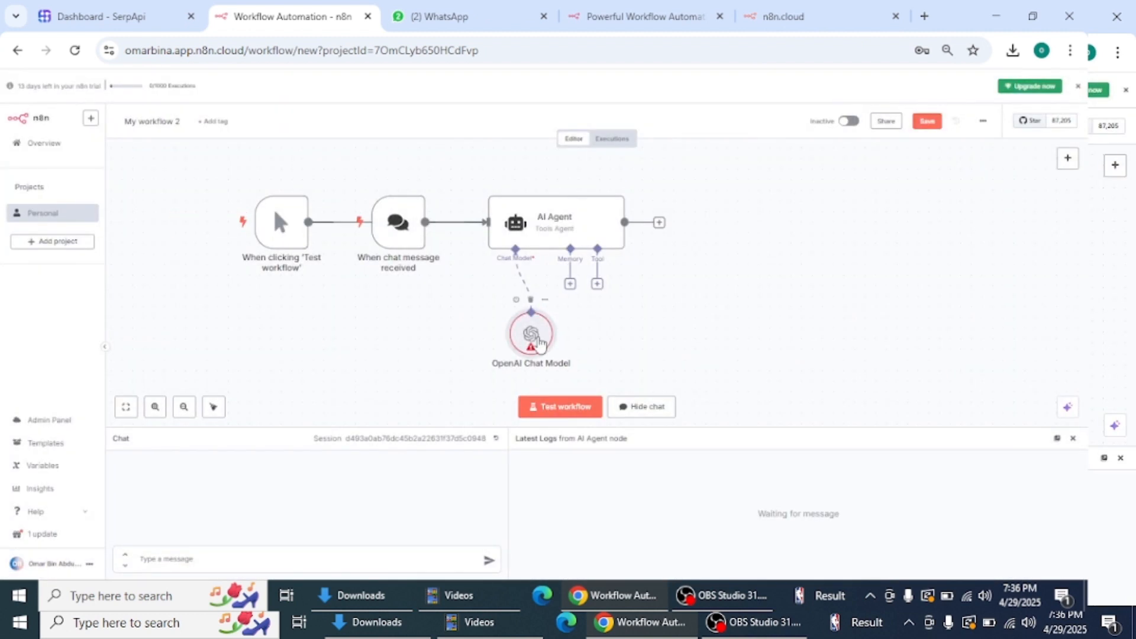
pyautogui.moveTo(539, 343); pyautogui.dragTo(461, 328)
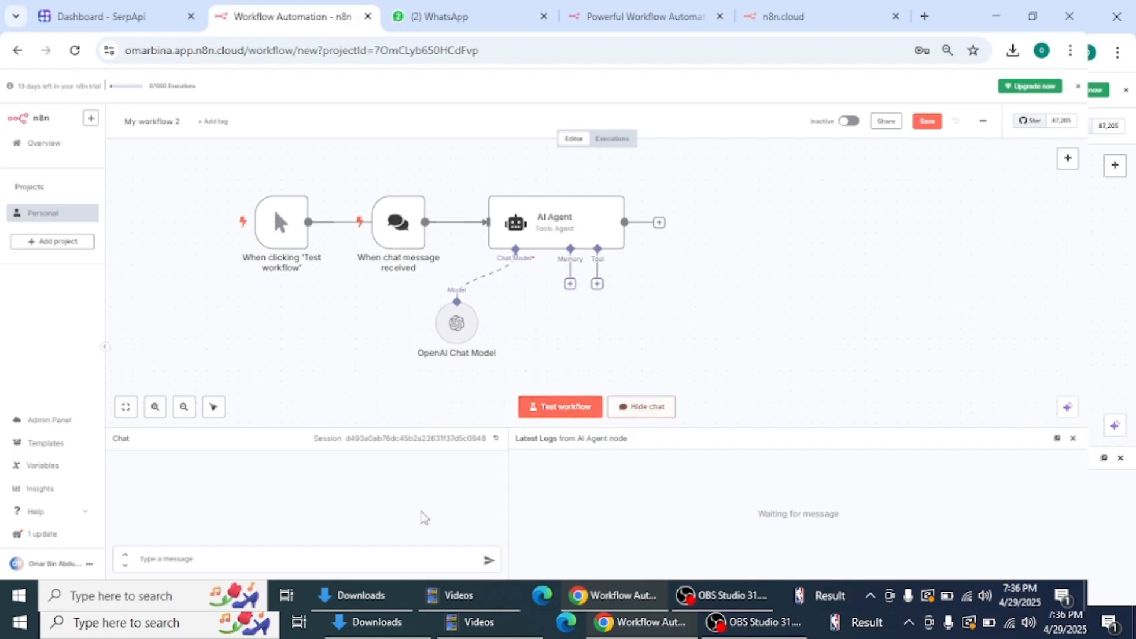
# - Test the agent by sending the chat message "what is the capital of spain"
pyautogui.click(341, 563)
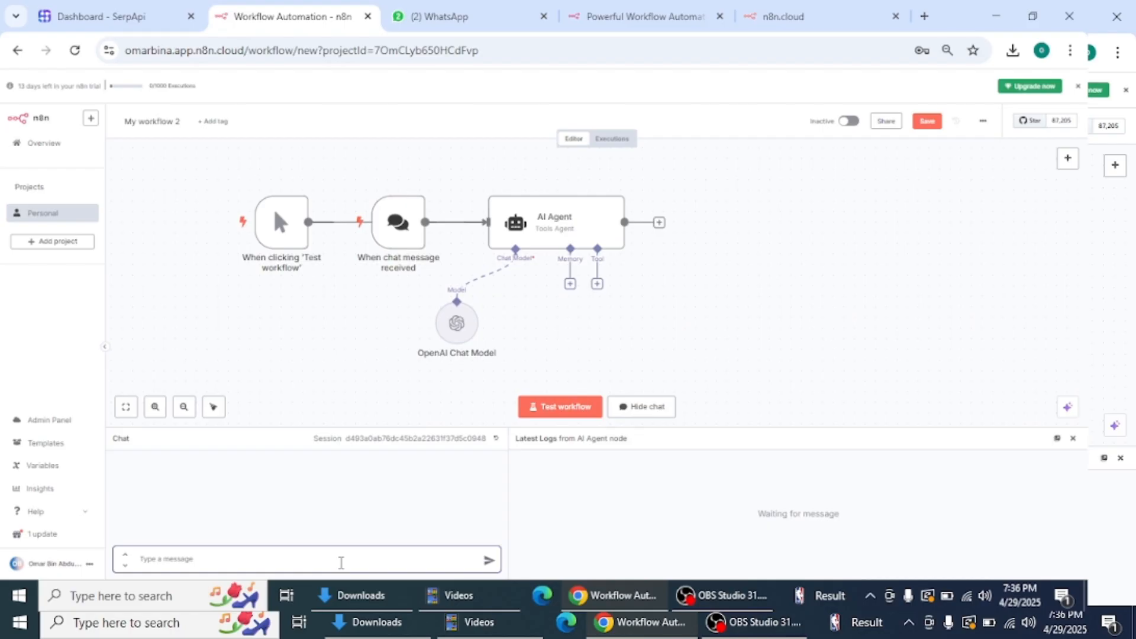
pyautogui.write('where')
pyautogui.press('BackSpace')
pyautogui.press('BackSpace')
pyautogui.press('BackSpace')
pyautogui.press('BackSpace')
pyautogui.write('at is the capital of')
pyautogui.write('pain')
pyautogui.press('Return')
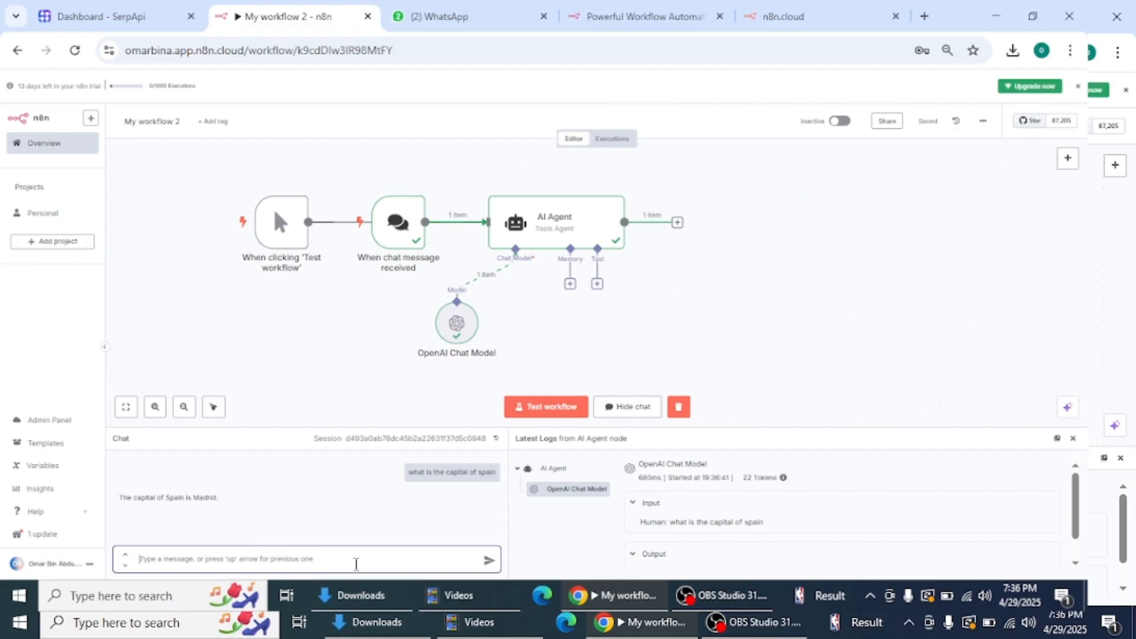
# - Tell the agent the user's first name in the chat, and ask it "how tall is burj khalifa"
pyautogui.write('my n')
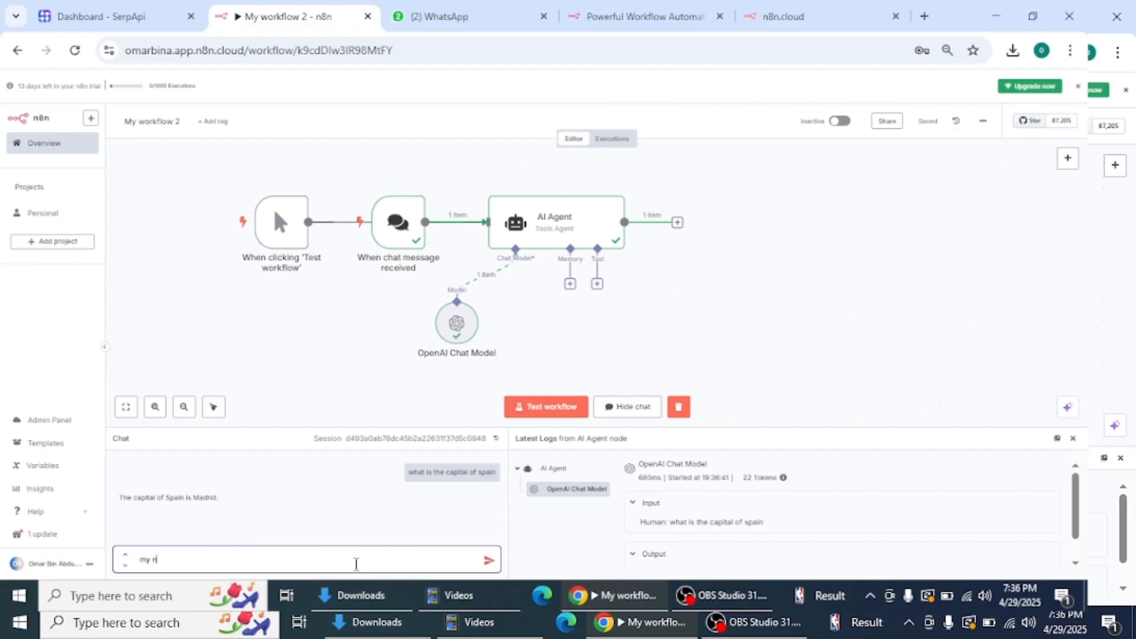
pyautogui.write('ame is omar')
pyautogui.press('Return')
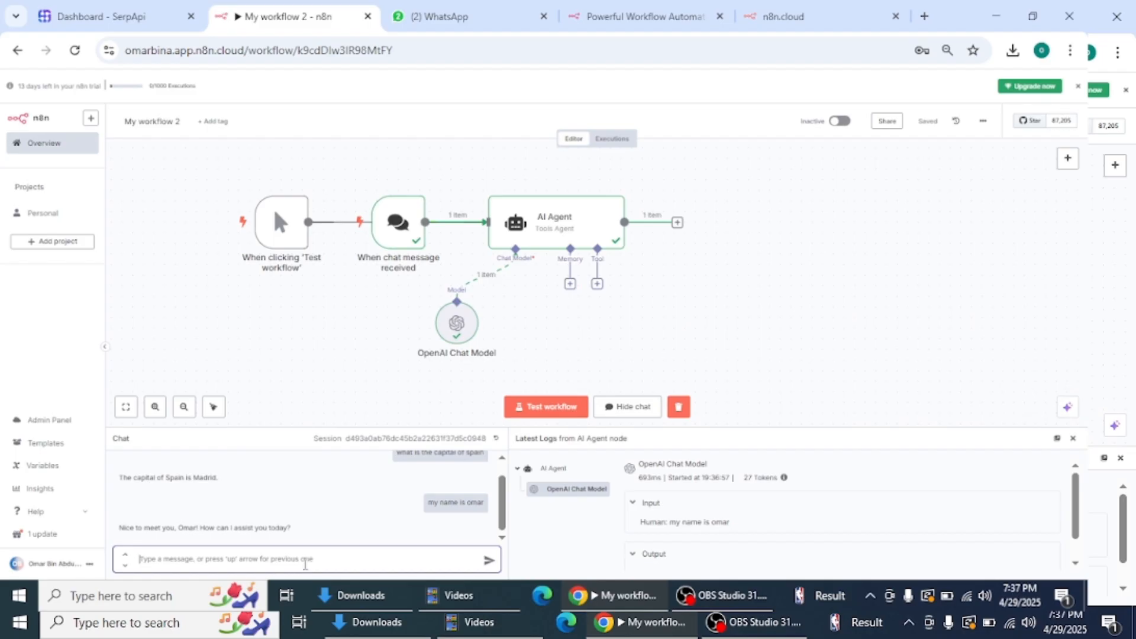
pyautogui.write('how')
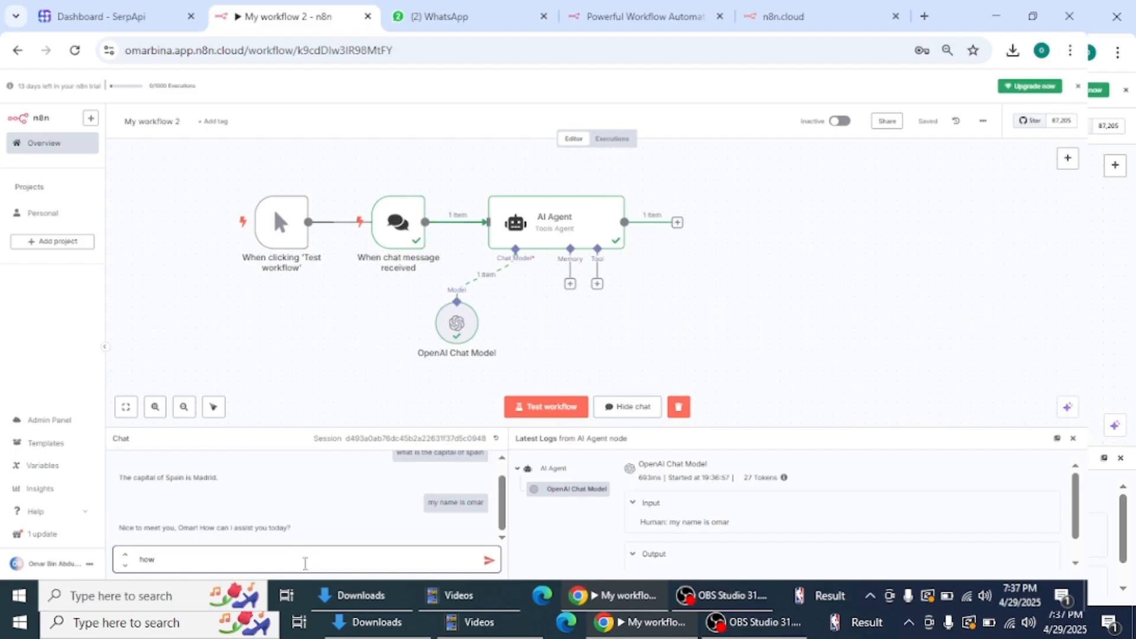
pyautogui.write(' tall is burj khalifa')
pyautogui.press('Return')
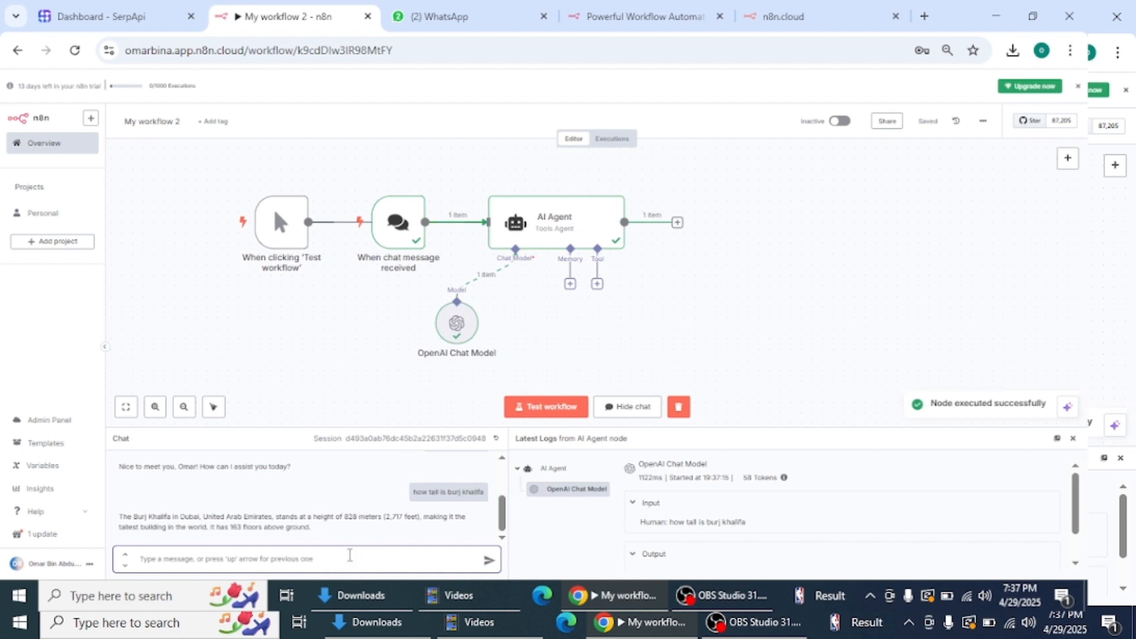
# - Test whether the agent recalls the conversation without a memory node by asking "what is my name"
pyautogui.write('what')
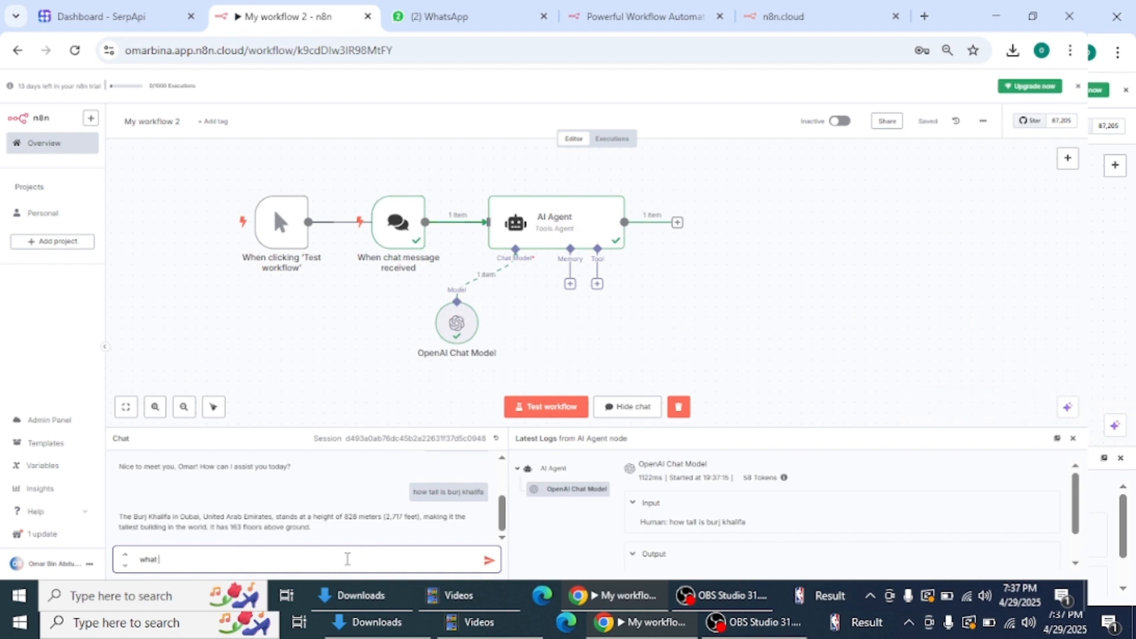
pyautogui.write(' is my name')
pyautogui.press('Return')
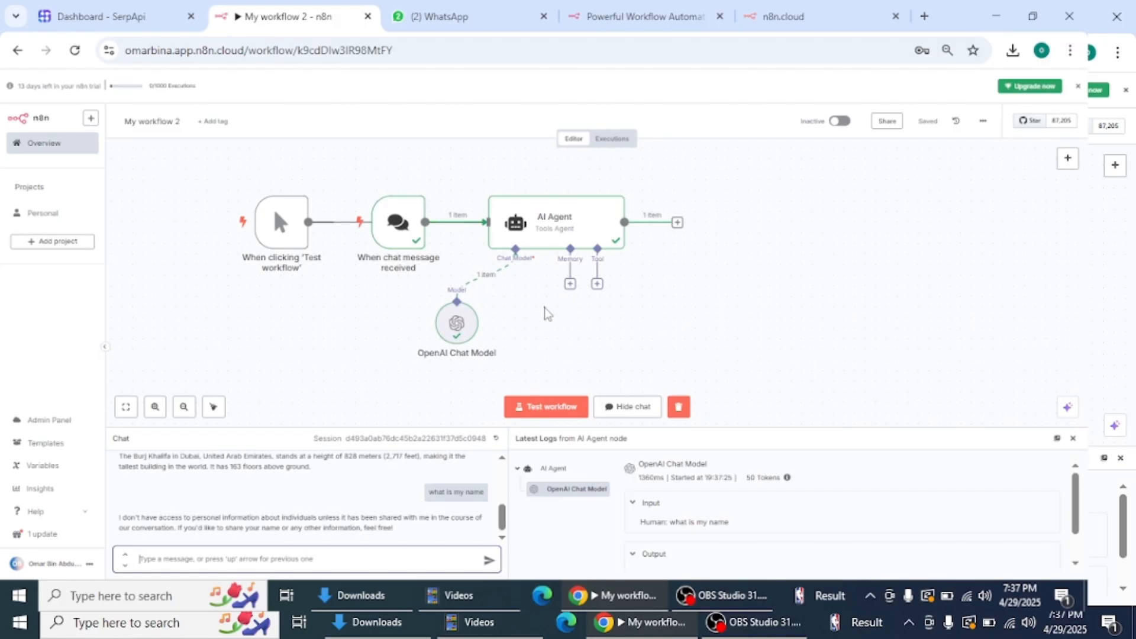
# - Attach a Simple Memory node to the AI Agent's memory connection with its default context window length of 5
pyautogui.click(571, 285)
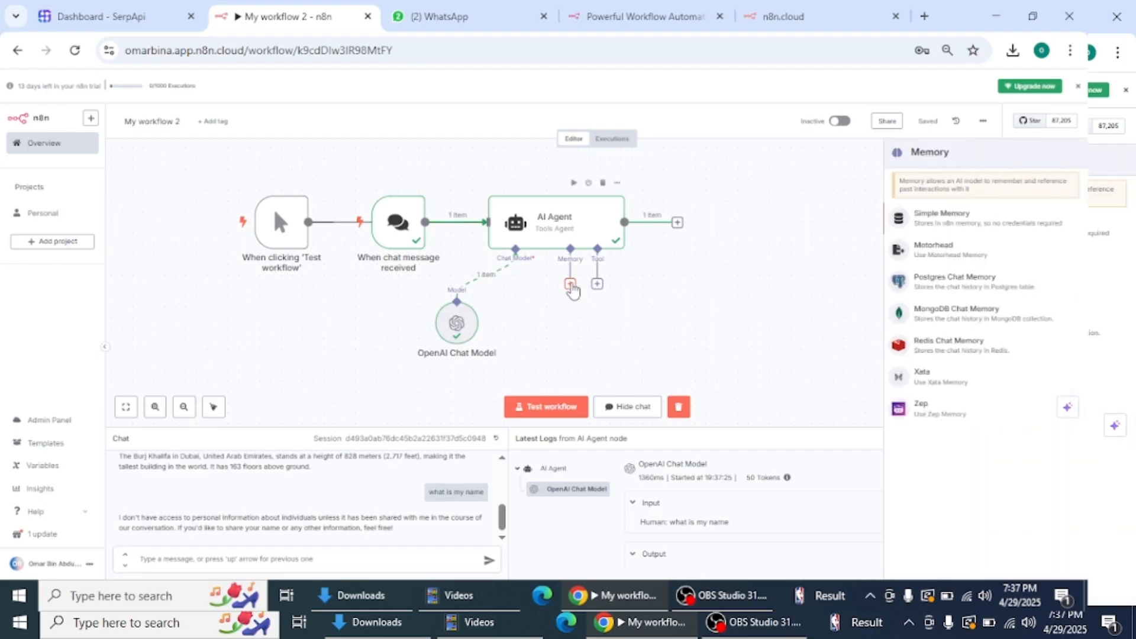
pyautogui.click(954, 223)
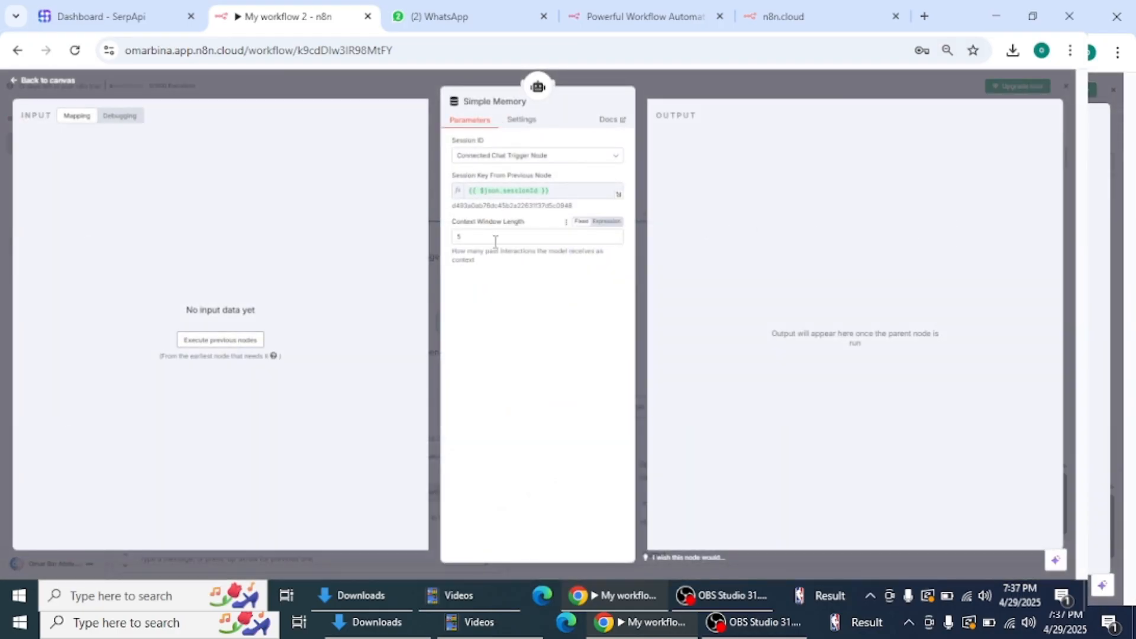
pyautogui.click(57, 87)
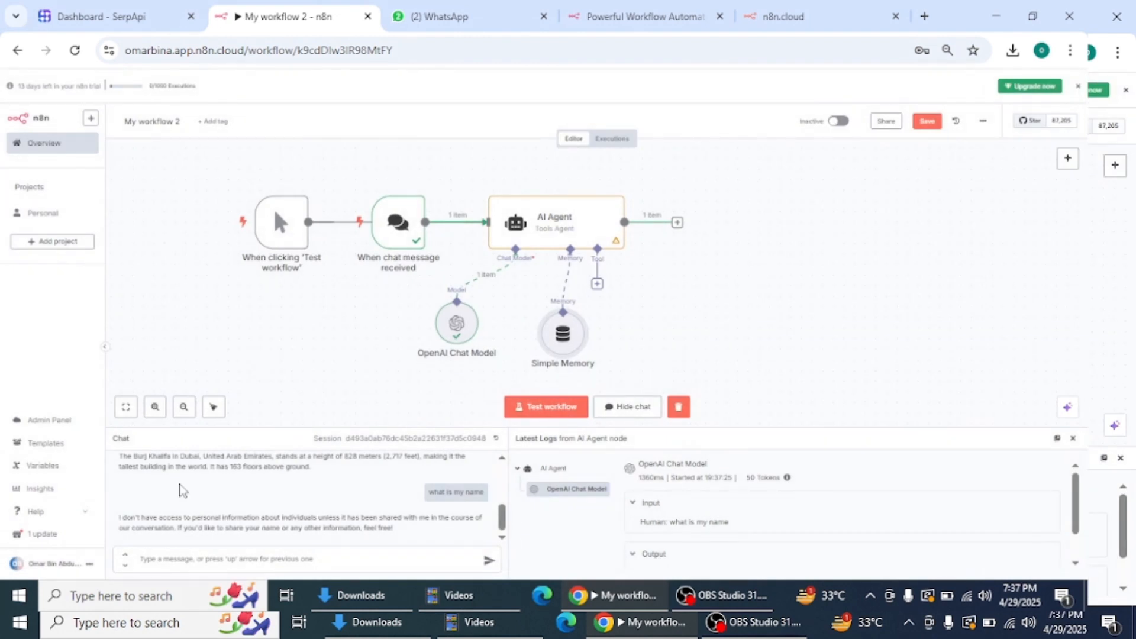
# - Send the agent a chat message giving the user's first name again with the memory node attached
pyautogui.click(201, 561)
pyautogui.write('m')
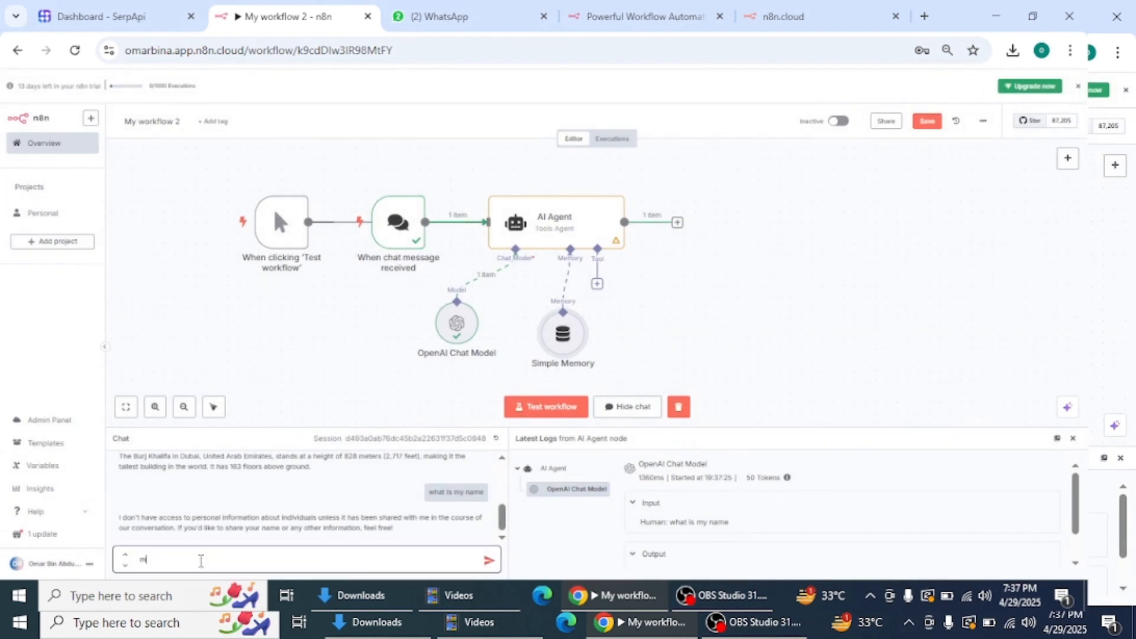
pyautogui.write('y name is omar')
pyautogui.press('Return')
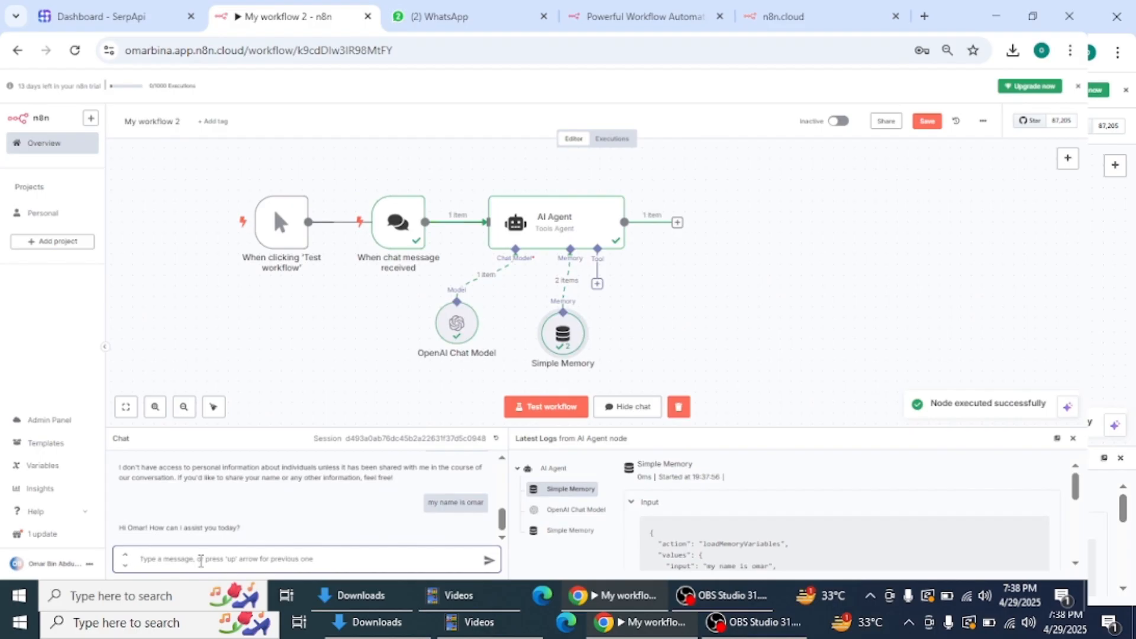
# - Send the unrelated chat message "tell me baout the empire building" to the agent
pyautogui.write('tel')
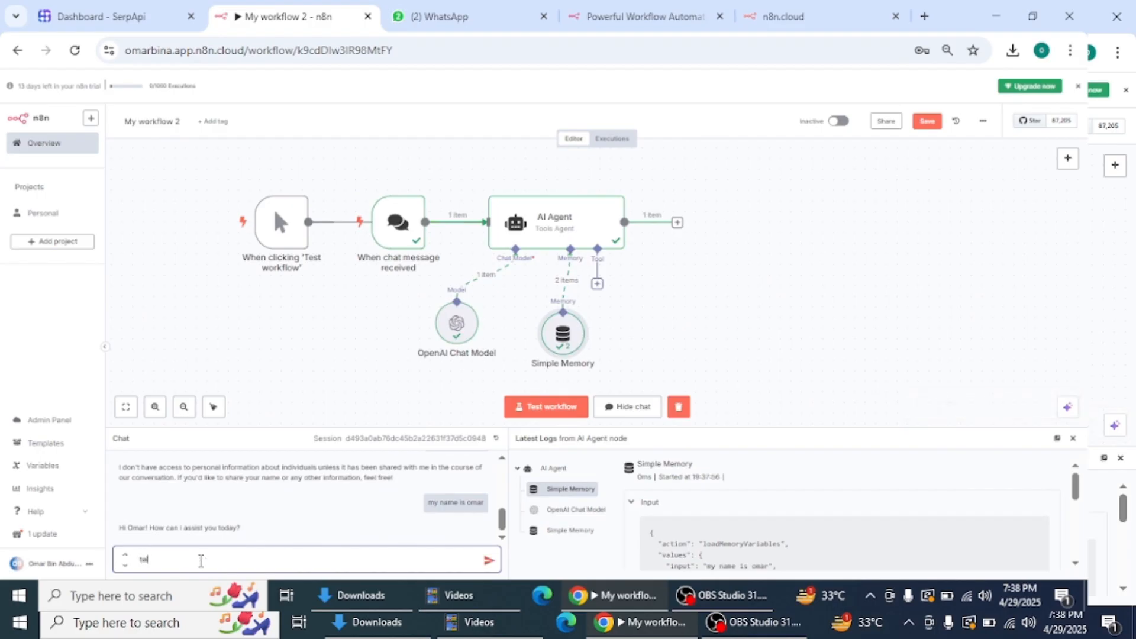
pyautogui.write('l me baout the')
pyautogui.write('moi')
pyautogui.press('BackSpace')
pyautogui.write('pire t')
pyautogui.write('uilding')
pyautogui.press('Return')
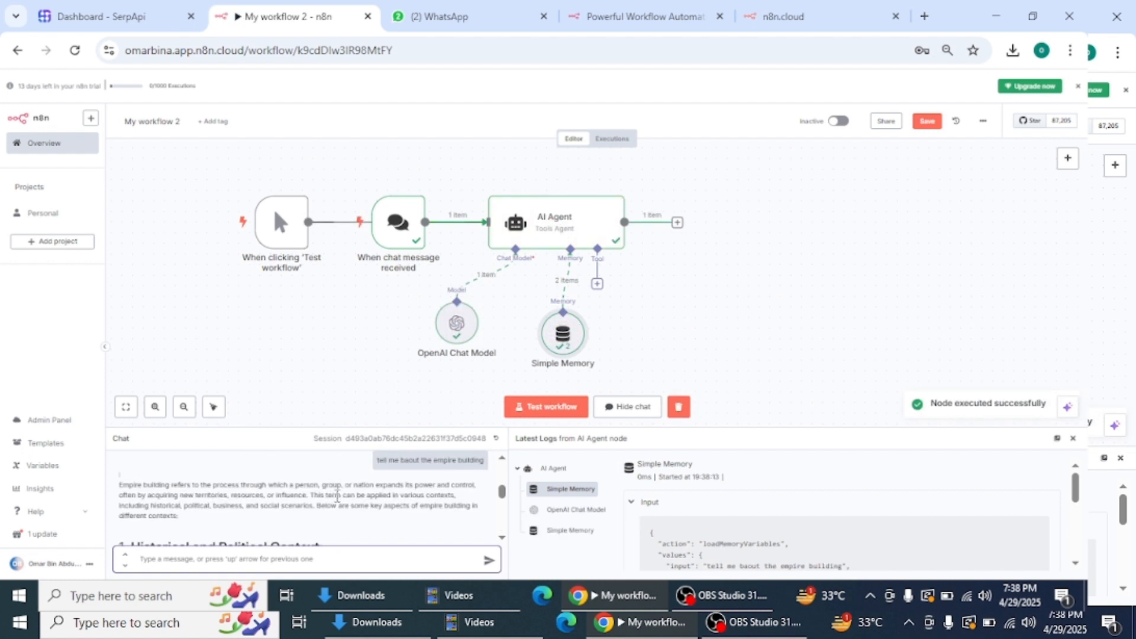
# - Ask the agent "what is my name" to check the recall provided by Simple Memory
pyautogui.write('what ')
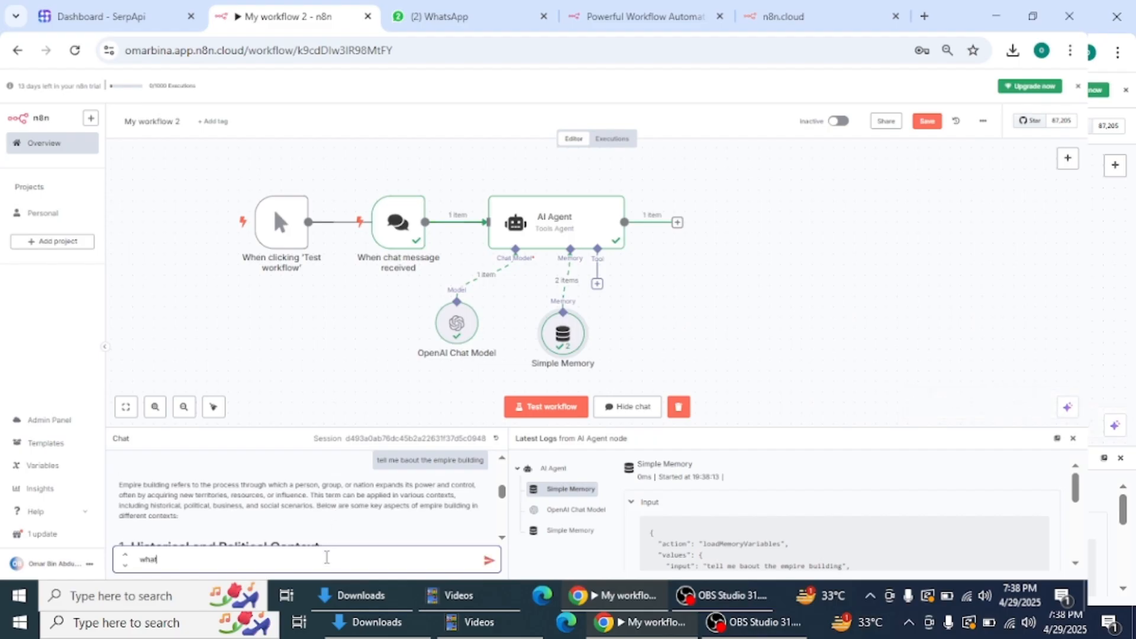
pyautogui.write('is myn name')
pyautogui.press('BackSpace')
pyautogui.press('Return')
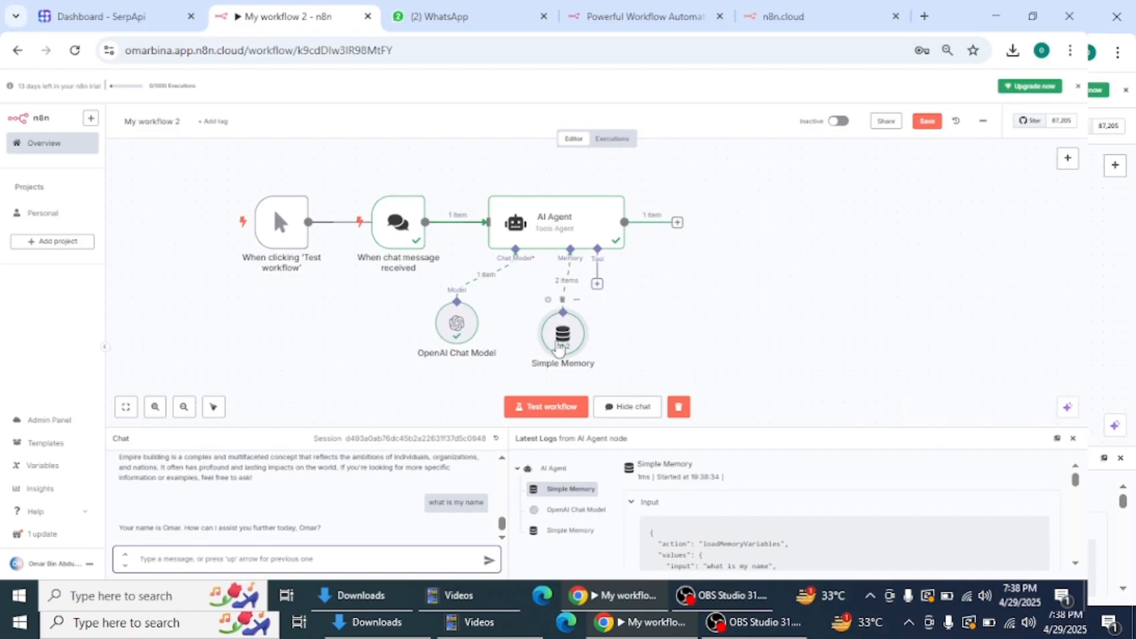
# - Move the Simple Memory node level with the OpenAI Chat Model, and find "serp" to attach a SerpApi (Google Search) tool to the AI Agent
pyautogui.moveTo(552, 349); pyautogui.dragTo(536, 327)
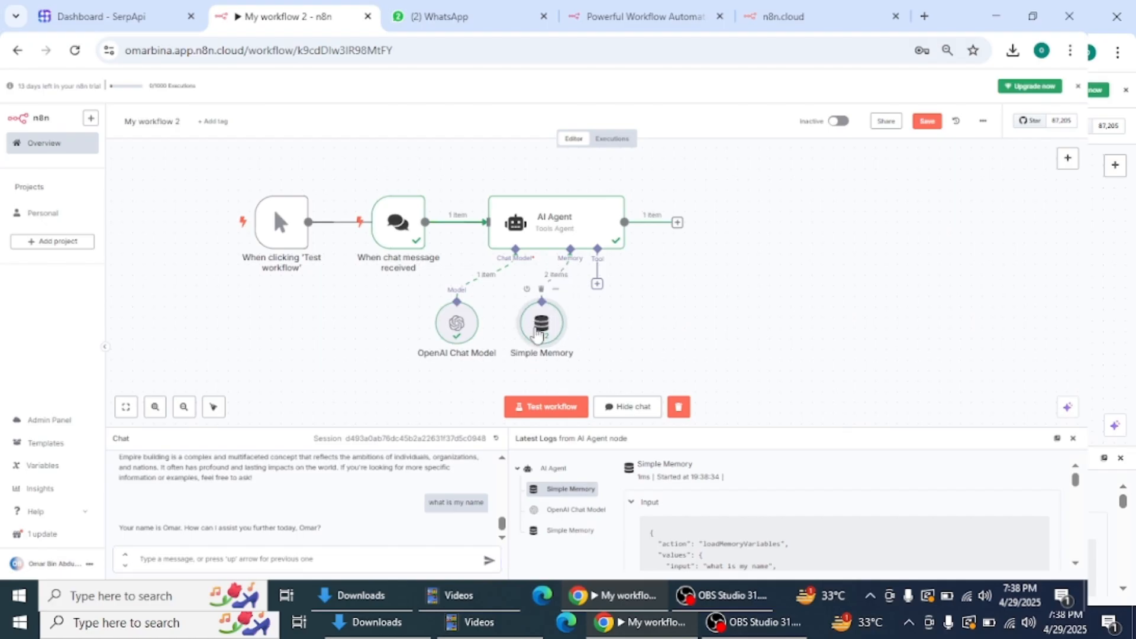
pyautogui.click(598, 286)
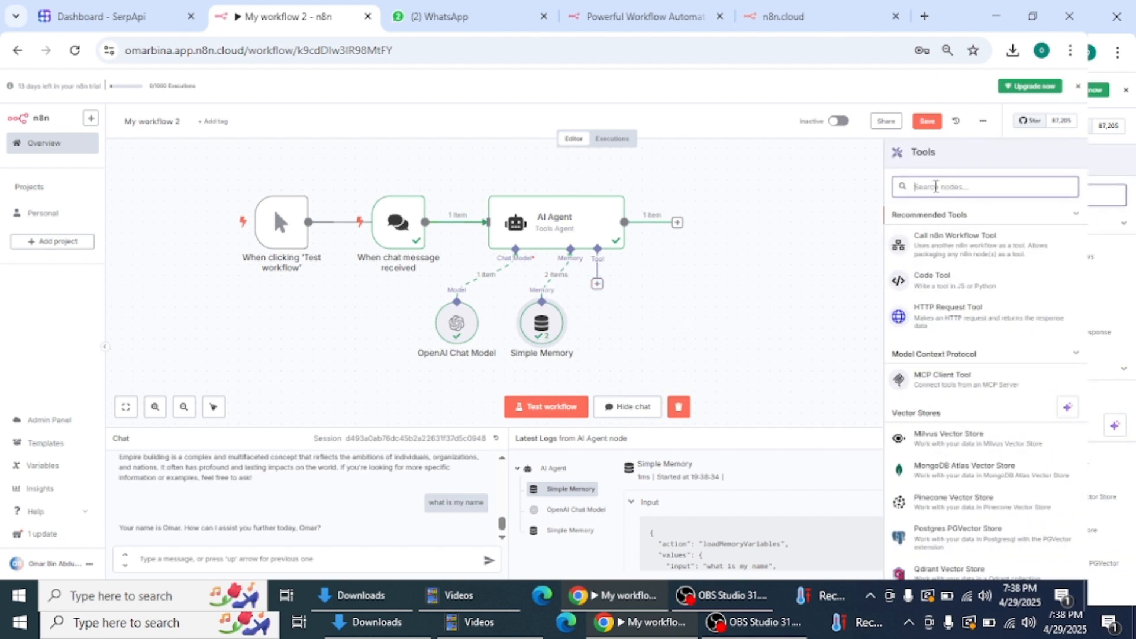
pyautogui.write('serp')
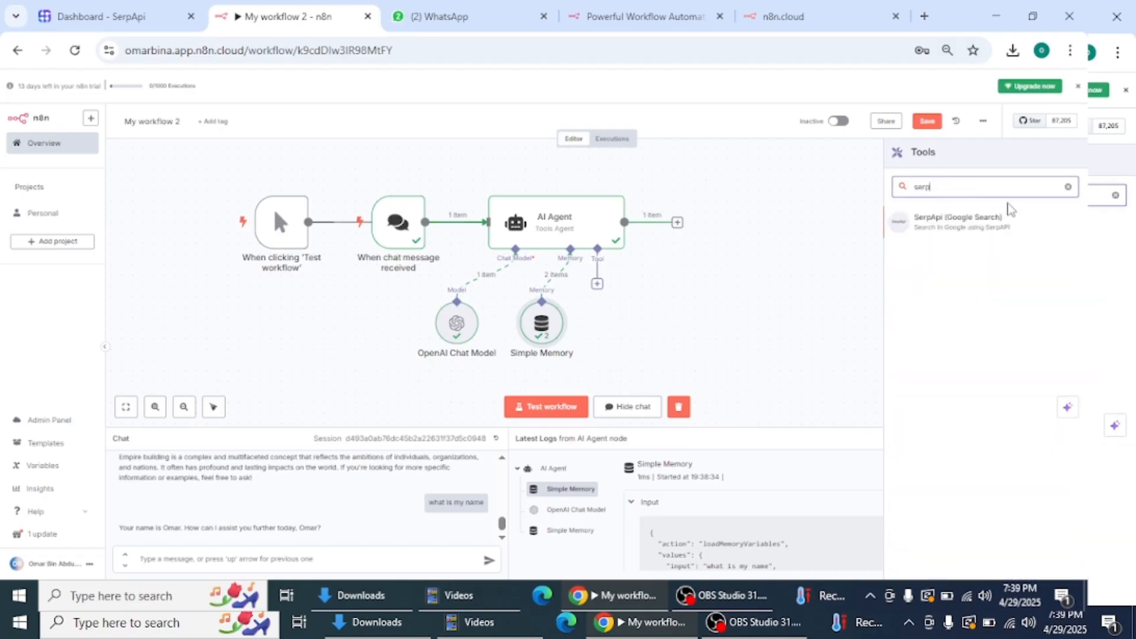
pyautogui.click(964, 228)
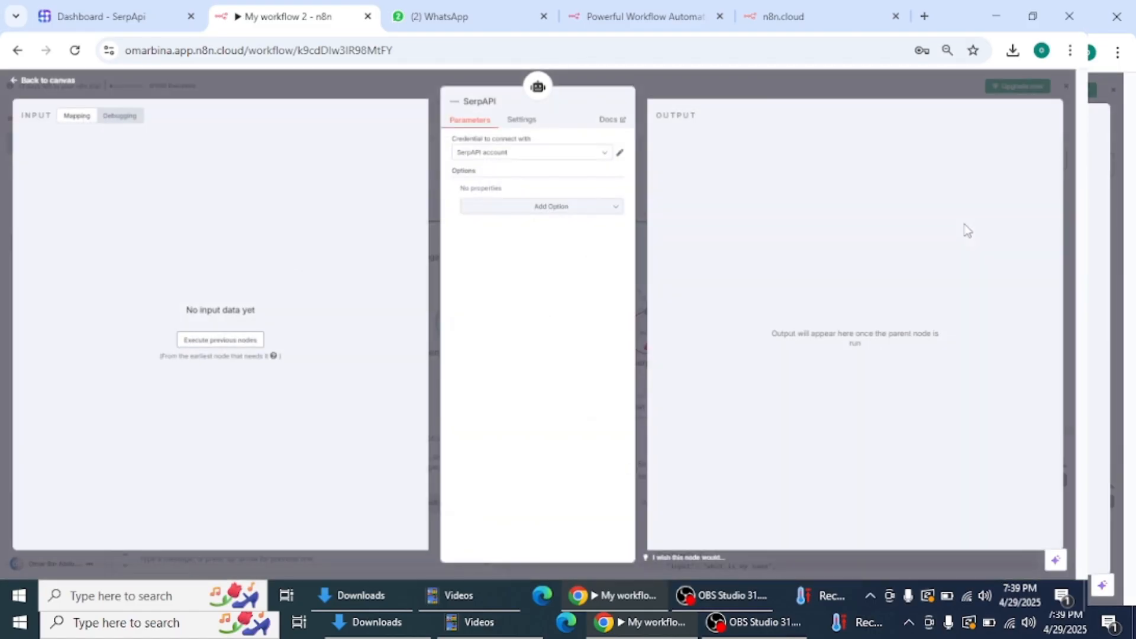
# - View the credential choices for the SerpAPI tool, and switch to the SerpApi dashboard to open its Api Key page
pyautogui.click(585, 163)
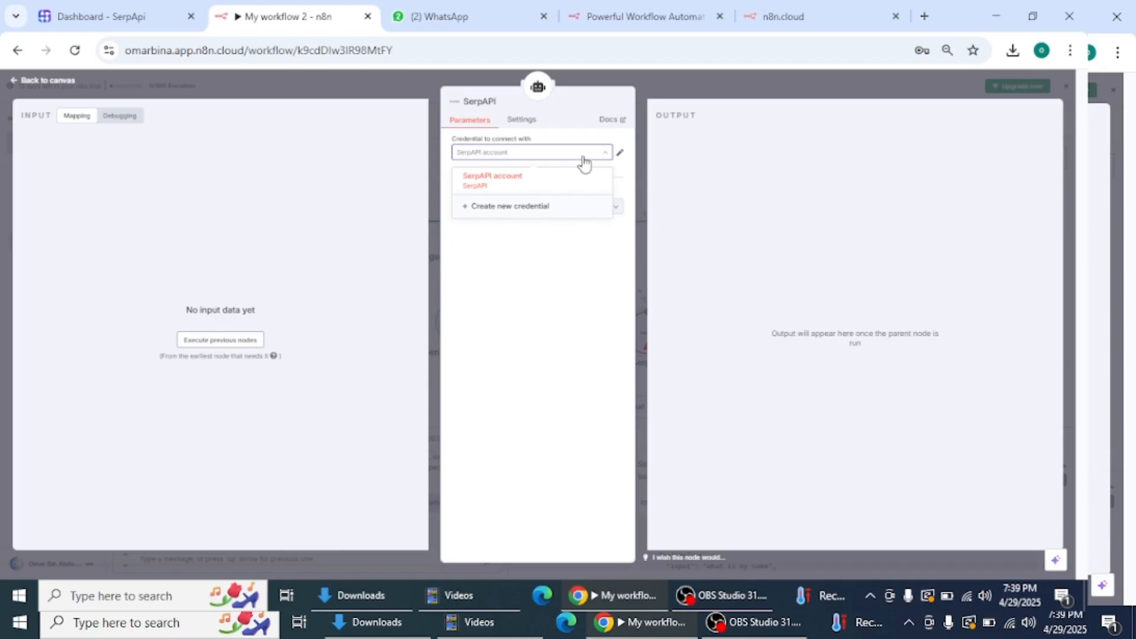
pyautogui.click(584, 163)
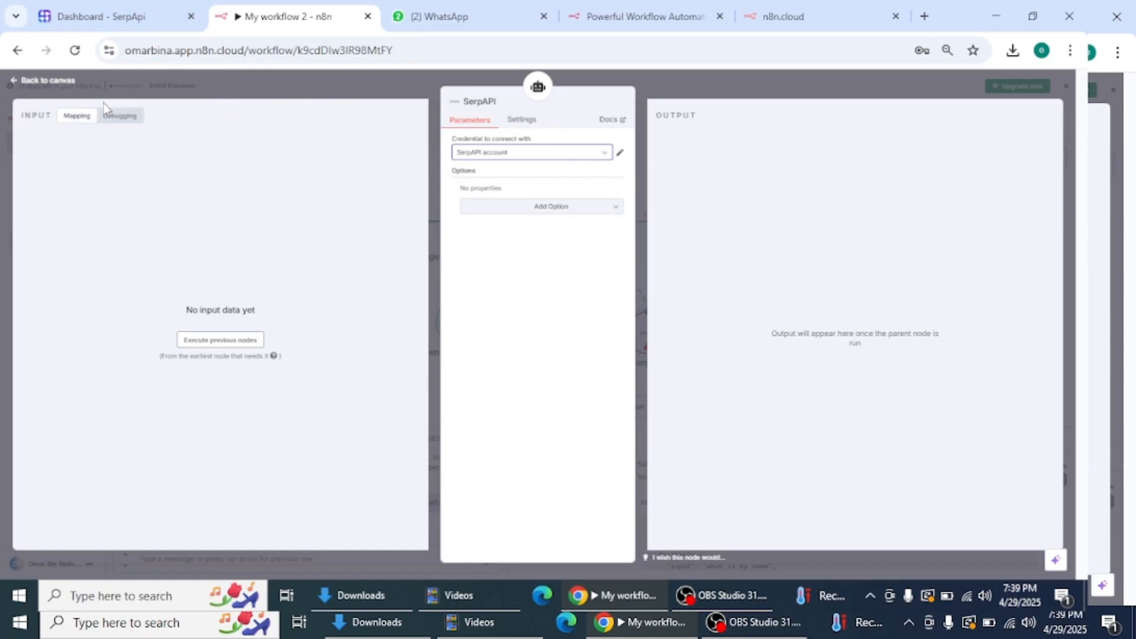
pyautogui.click(121, 20)
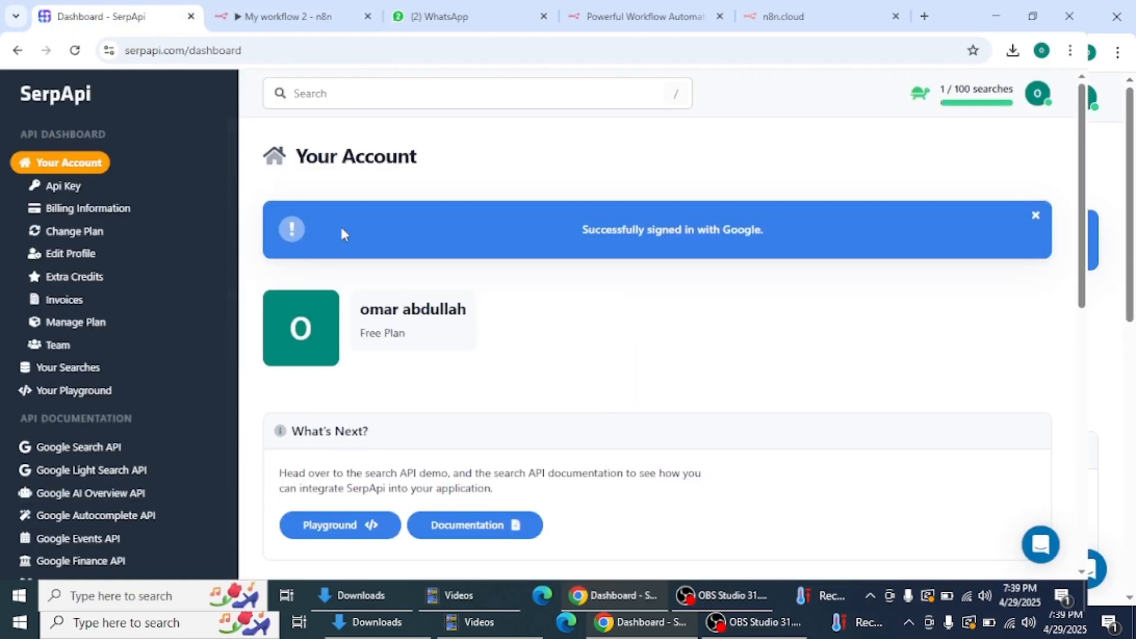
pyautogui.click(76, 188)
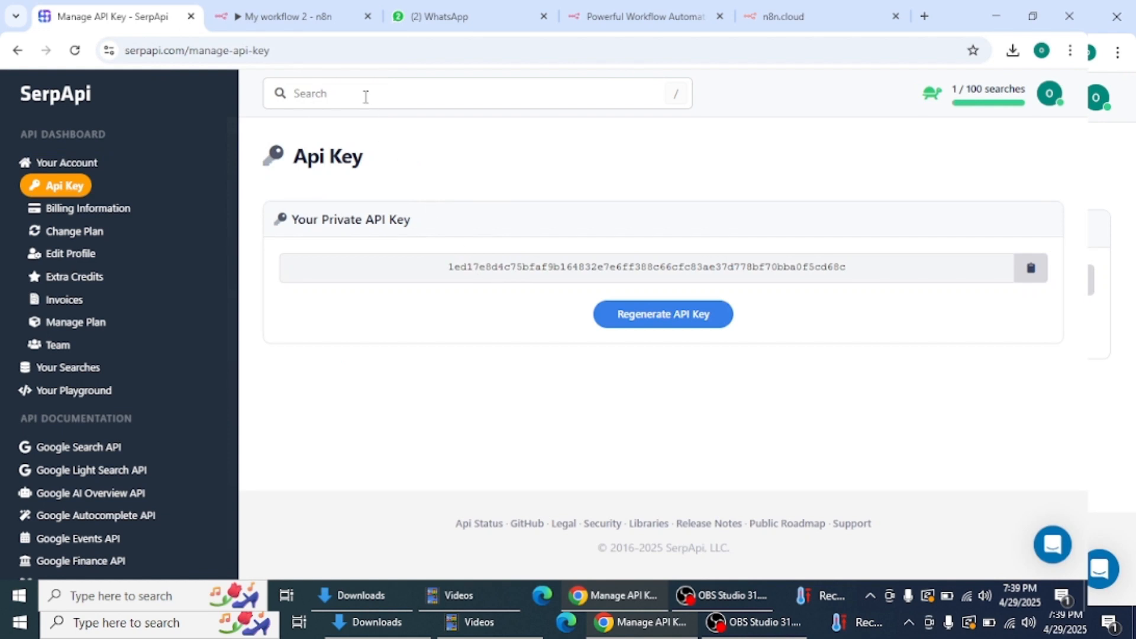
# - Return to the n8n workflow, choose the existing SerpAPI account credential for the SerpAPI tool, and move its node level with Simple Memory
pyautogui.click(303, 23)
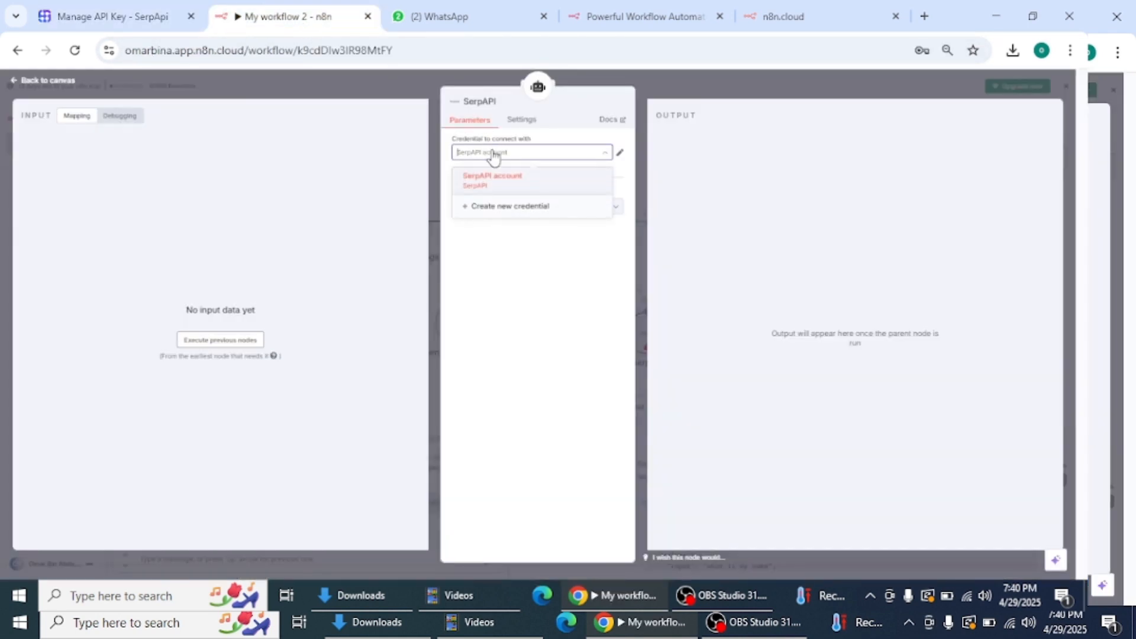
pyautogui.click(511, 181)
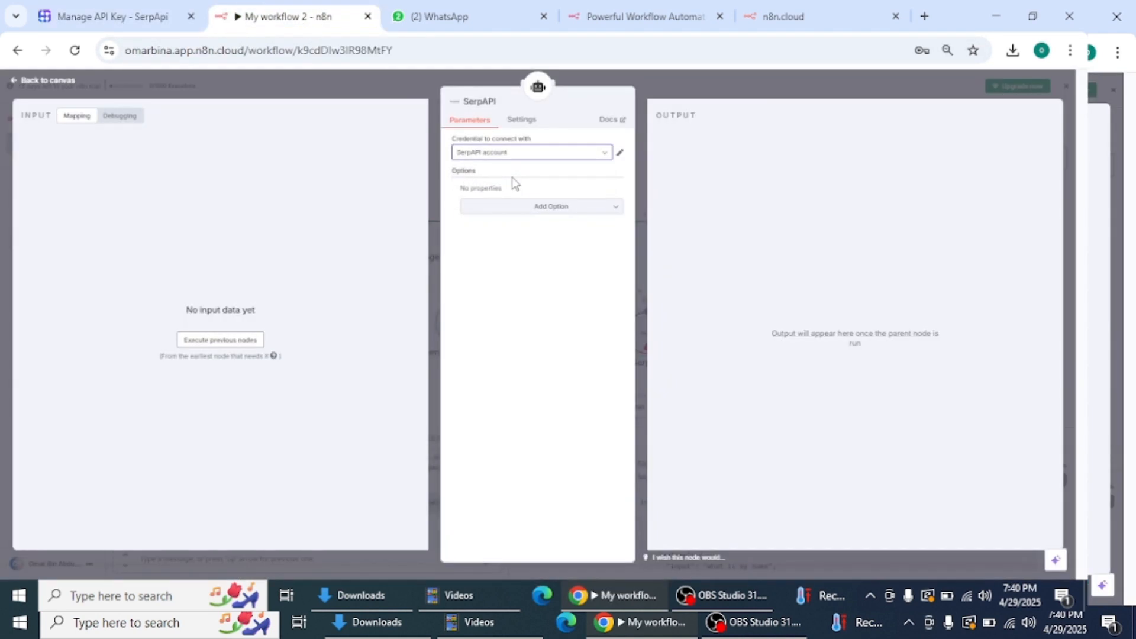
pyautogui.click(46, 83)
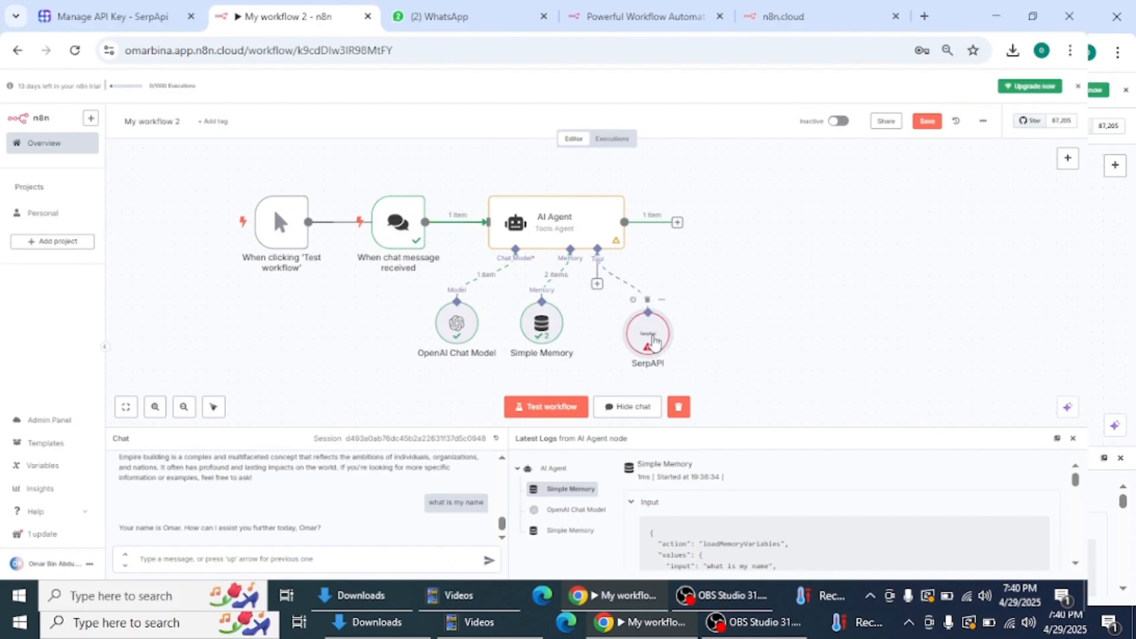
pyautogui.moveTo(649, 339); pyautogui.dragTo(641, 325)
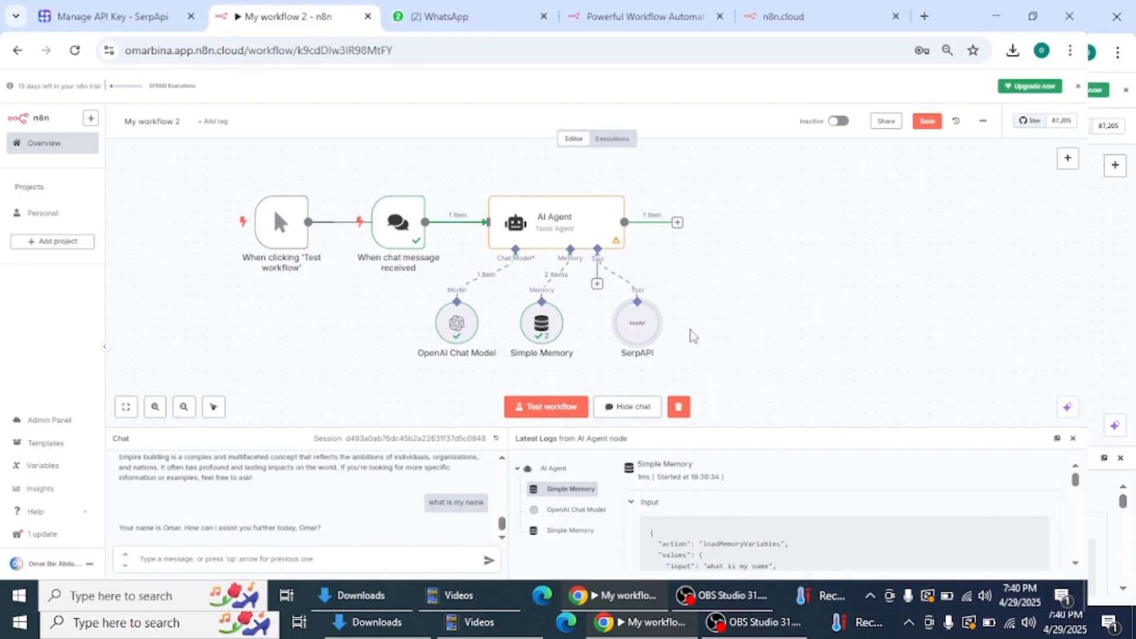
pyautogui.moveTo(643, 320)
pyautogui.mouseDown()
pyautogui.moveTo(622, 320)
pyautogui.moveTo(636, 323)
pyautogui.mouseUp()
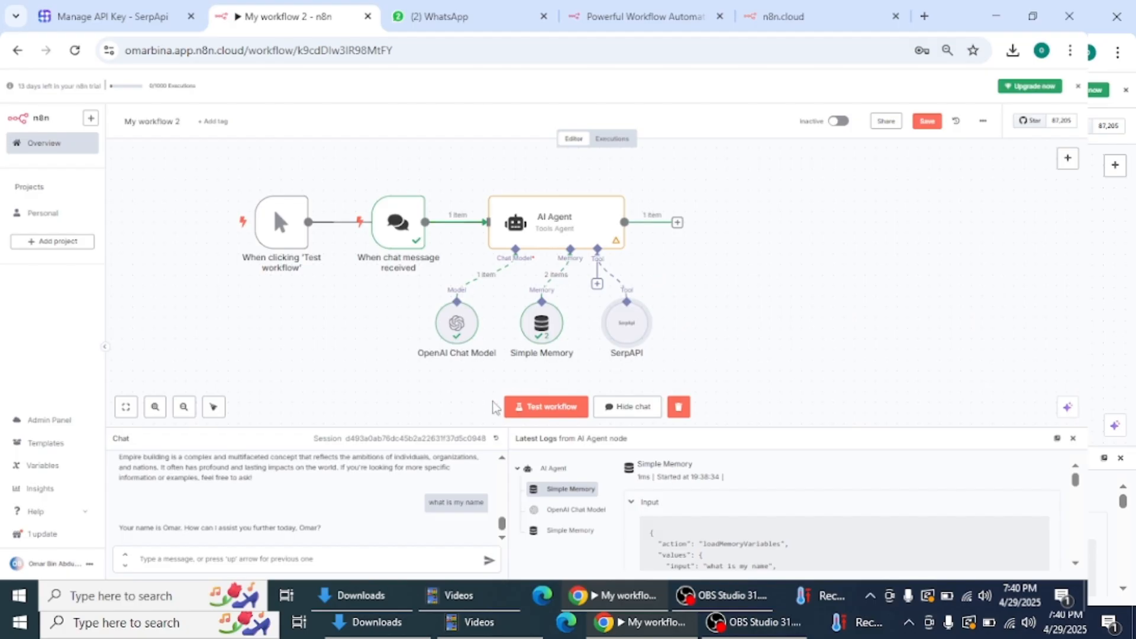
# - Send the chat message "find me a good biryani restaurant" to test the agent's SerpAPI search tool
pyautogui.click(283, 557)
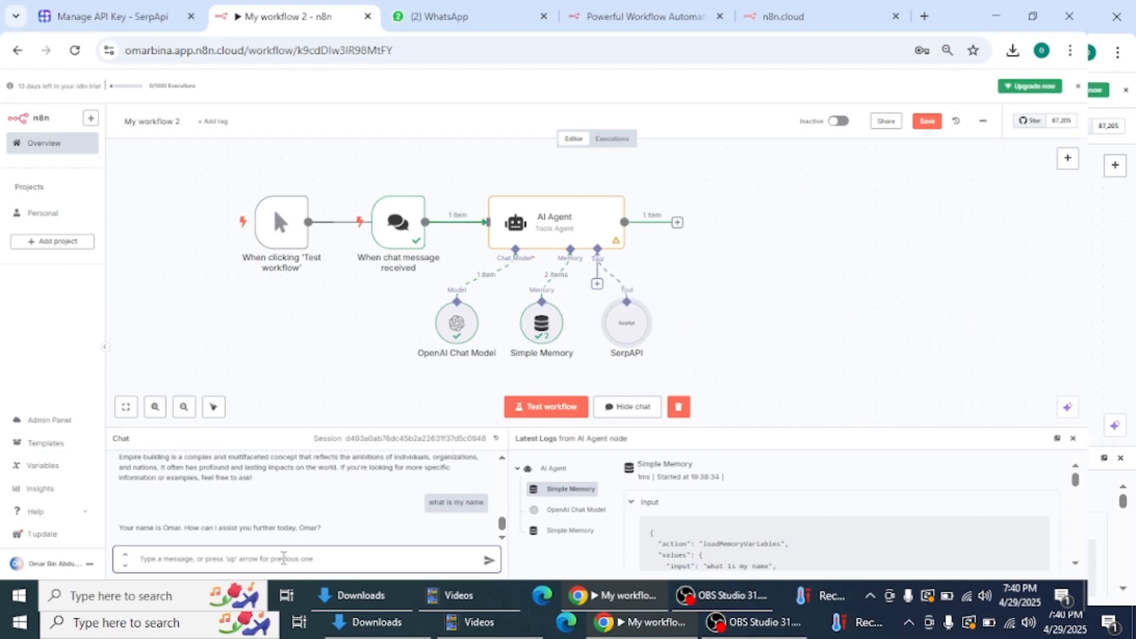
pyautogui.write('find me a good biryani res')
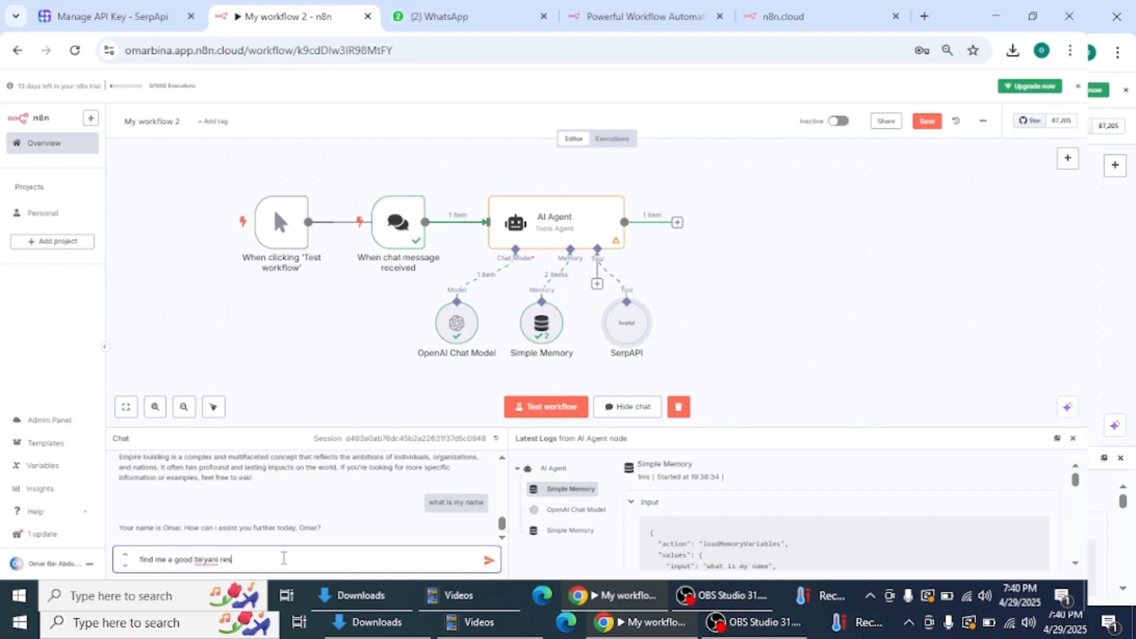
pyautogui.write('taura')
pyautogui.write('n')
pyautogui.press('BackSpace')
pyautogui.write('ant')
pyautogui.press('Return')
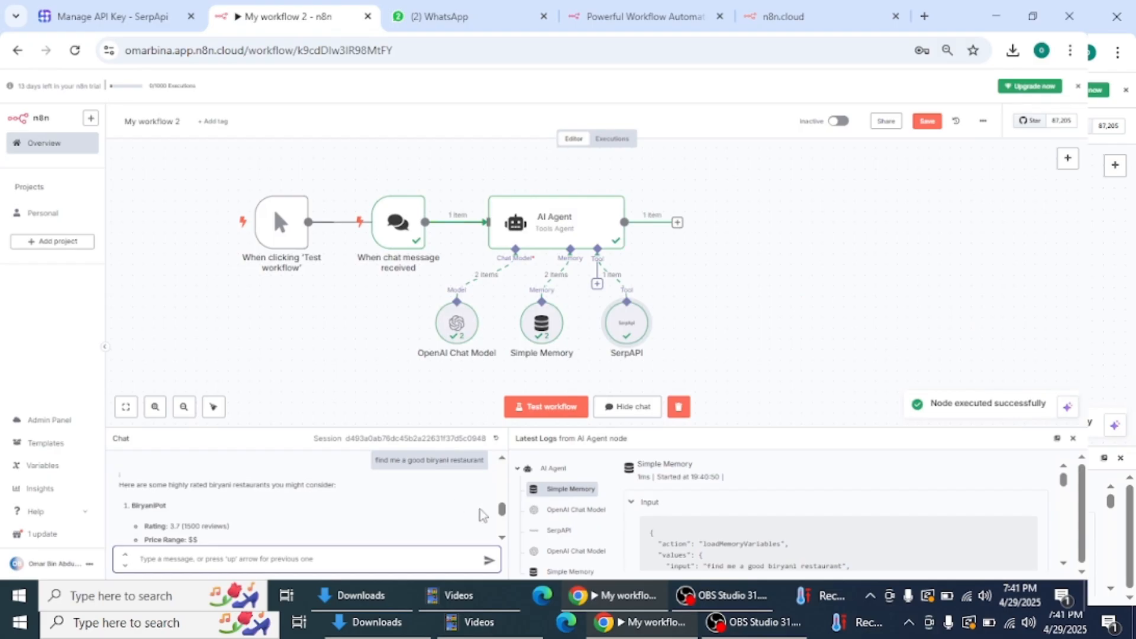
# - Read through the restaurant suggestions in the agent's chat reply, and save the workflow
pyautogui.scroll(-1, 501, 520)
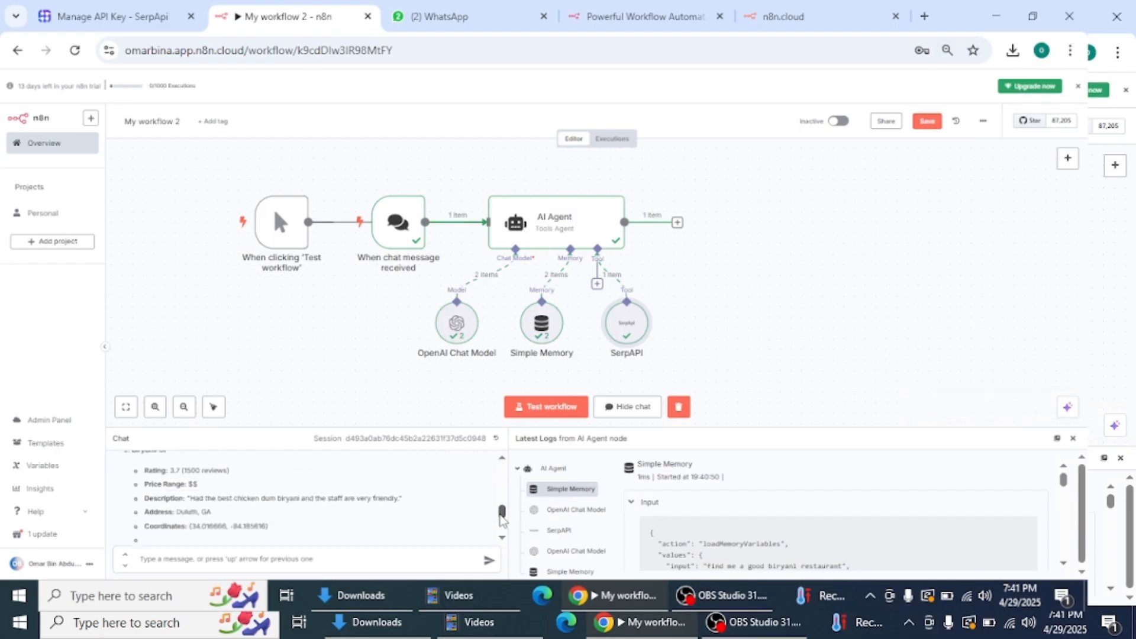
pyautogui.scroll(1, 502, 520)
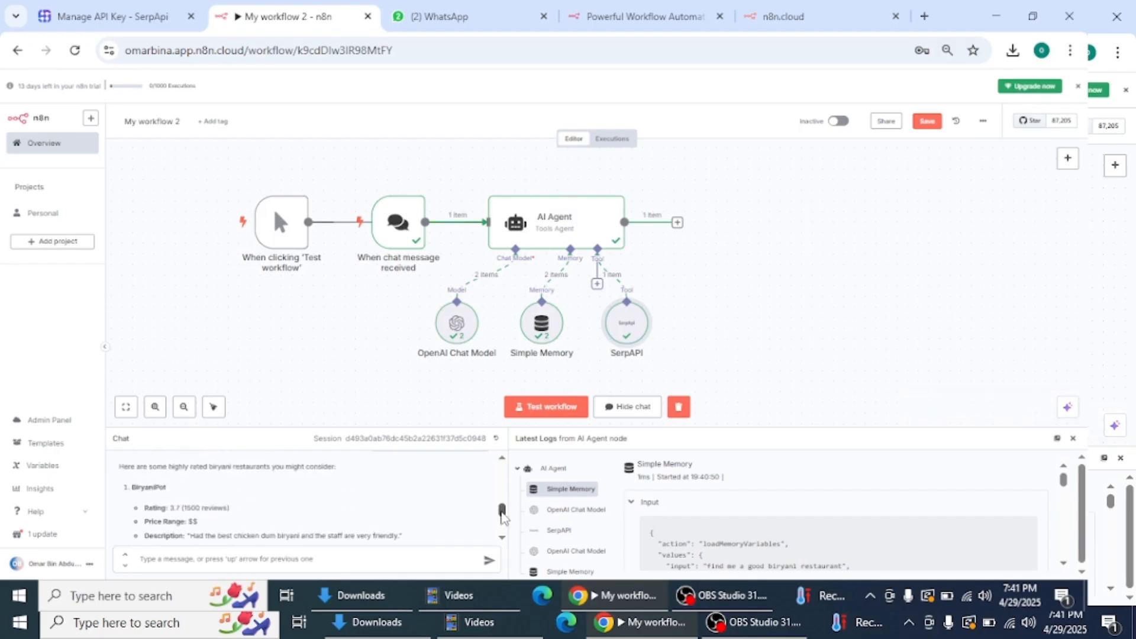
pyautogui.scroll(-2, 502, 519)
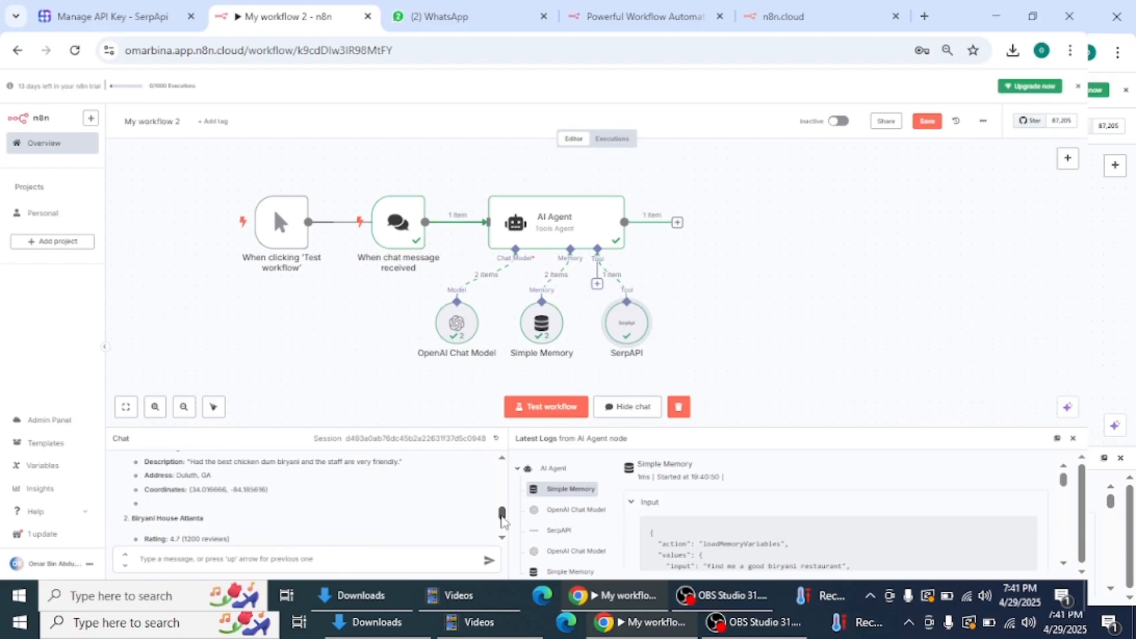
pyautogui.scroll(-3, 502, 521)
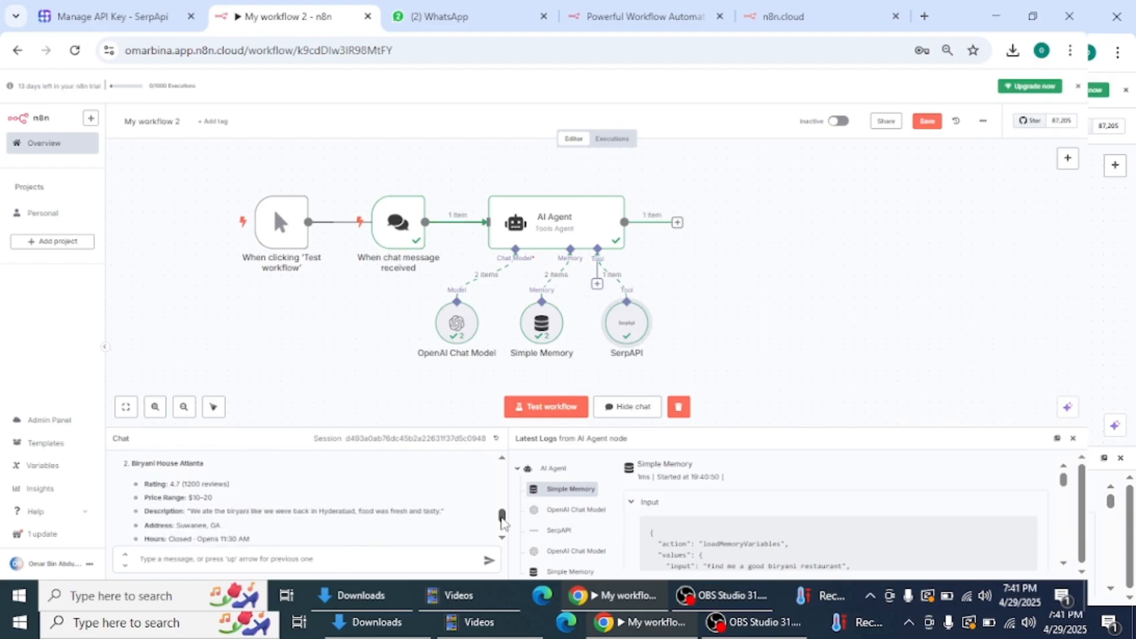
pyautogui.scroll(-1, 502, 521)
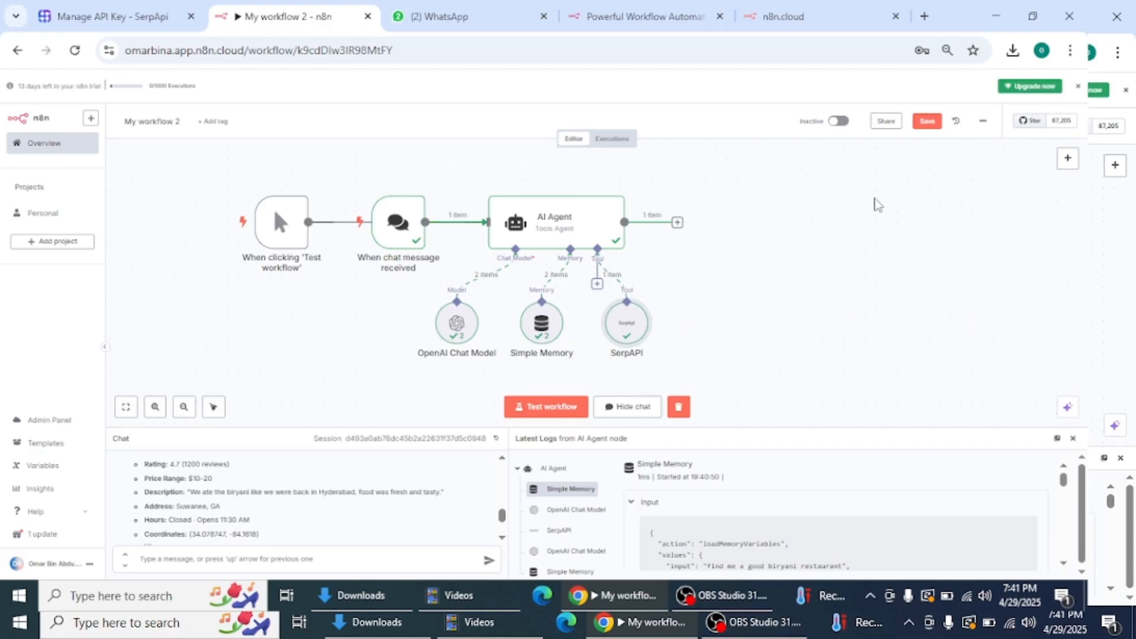
pyautogui.click(928, 122)
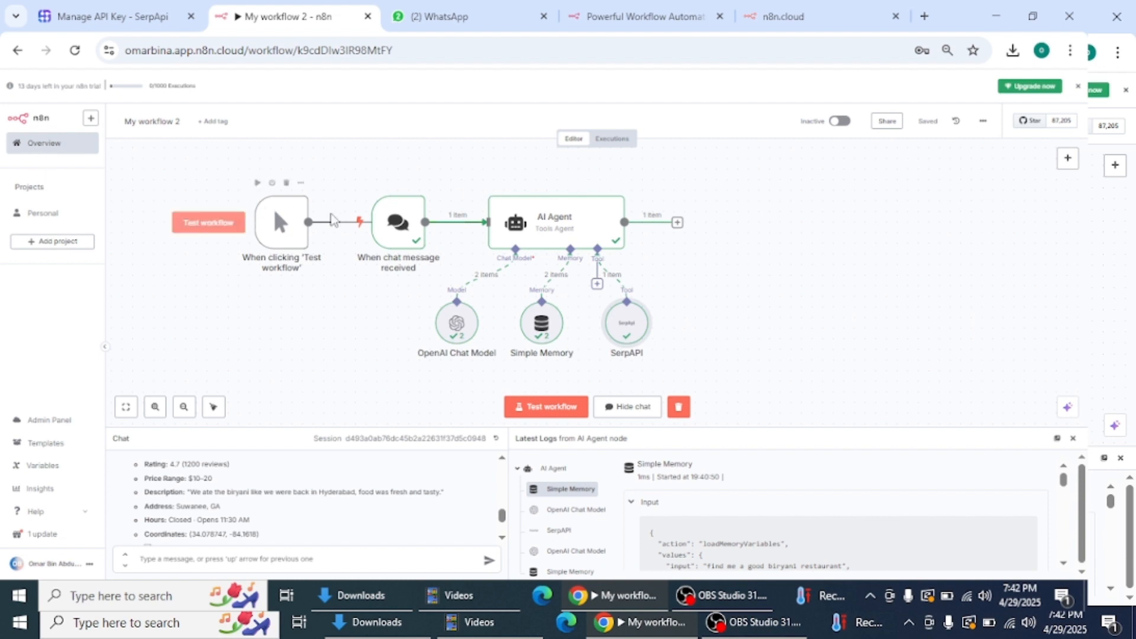
# - Make the chat trigger publicly available and change its initial message's second line to "My name is google search, how can i assist you"
pyautogui.doubleClick(401, 247)
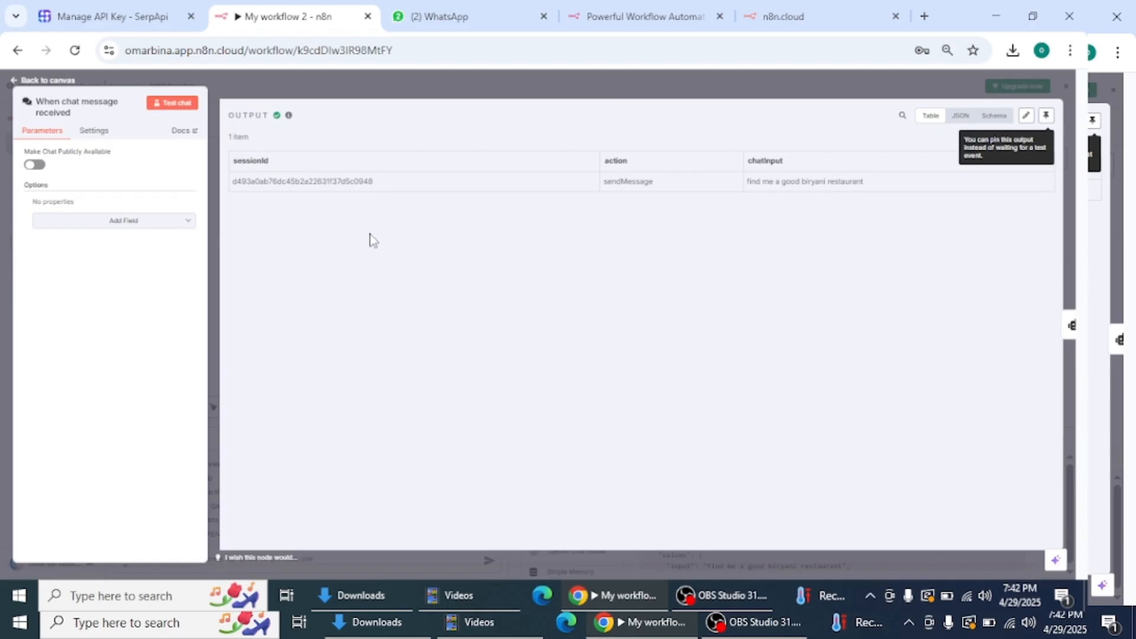
pyautogui.click(37, 166)
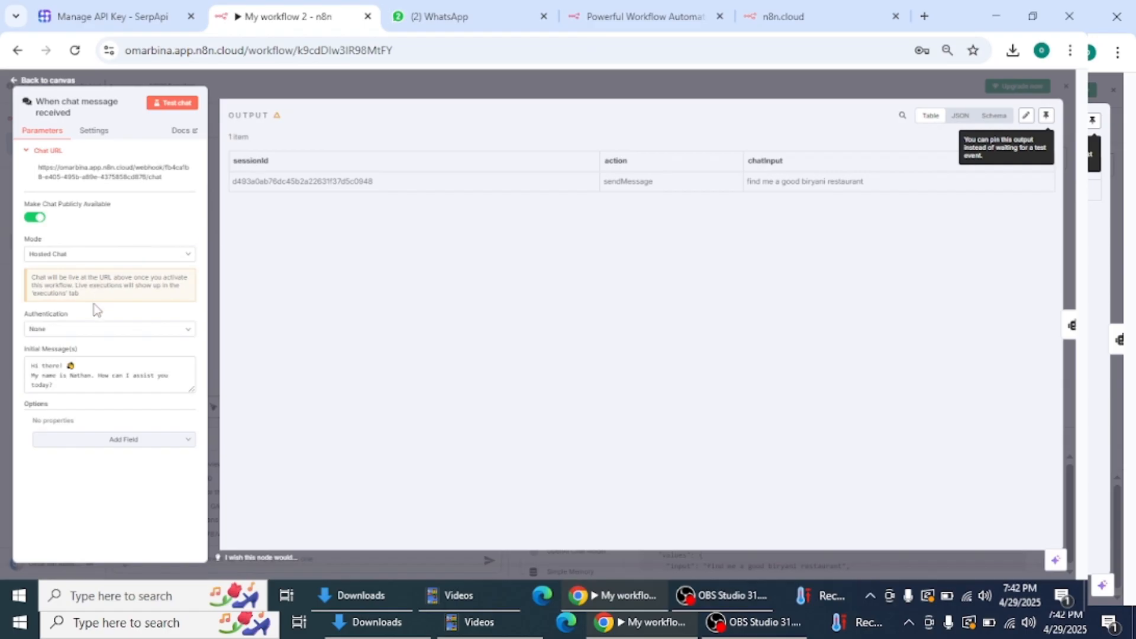
pyautogui.click(66, 387)
pyautogui.press('BackSpace')
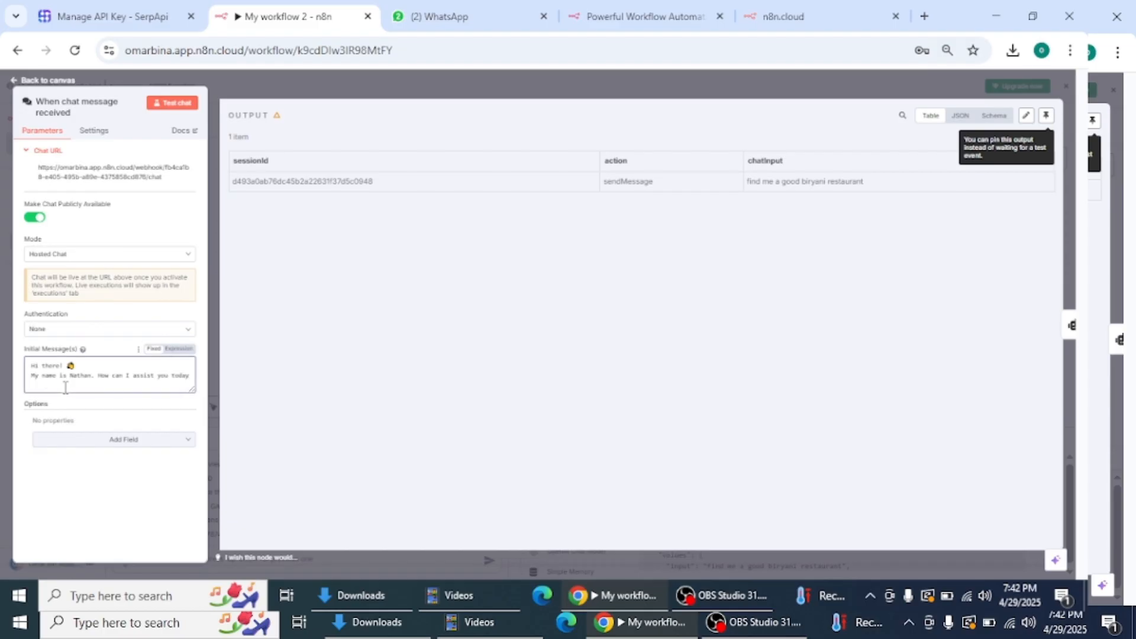
pyautogui.press('BackSpace')
pyautogui.press('BackSpace')
pyautogui.press('BackSpace')
pyautogui.press('BackSpace')
pyautogui.press('BackSpace')
pyautogui.press('BackSpace')
pyautogui.press('BackSpace')
pyautogui.press('BackSpace')
pyautogui.press('BackSpace')
pyautogui.press('BackSpace')
pyautogui.press('BackSpace')
pyautogui.press('BackSpace')
pyautogui.press('BackSpace')
pyautogui.press('BackSpace')
pyautogui.press('BackSpace')
pyautogui.press('BackSpace')
pyautogui.press('BackSpace')
pyautogui.press('BackSpace')
pyautogui.press('BackSpace')
pyautogui.press('BackSpace')
pyautogui.press('BackSpace')
pyautogui.press('BackSpace')
pyautogui.press('BackSpace')
pyautogui.press('BackSpace')
pyautogui.press('BackSpace')
pyautogui.press('BackSpace')
pyautogui.write('O')
pyautogui.write('oo')
pyautogui.write('gle sear')
pyautogui.write('ch ')
pyautogui.write(' how ca')
pyautogui.write('n i assist y')
pyautogui.write('ou')
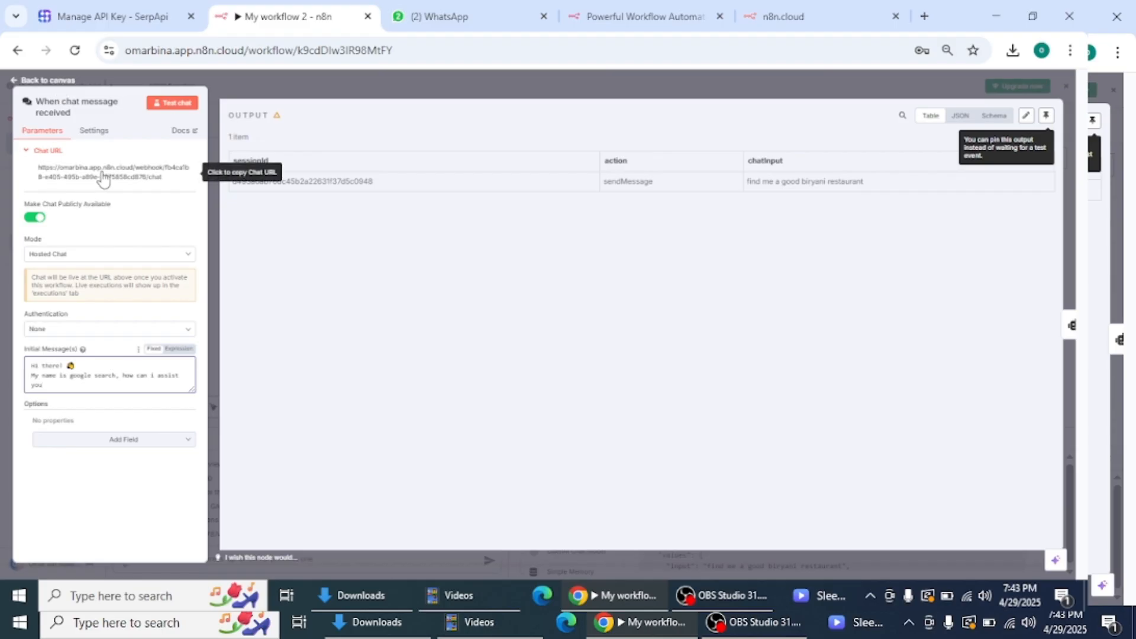
# - Close the chat trigger's settings, save the workflow and activate it, dismissing the activation notice
pyautogui.click(49, 82)
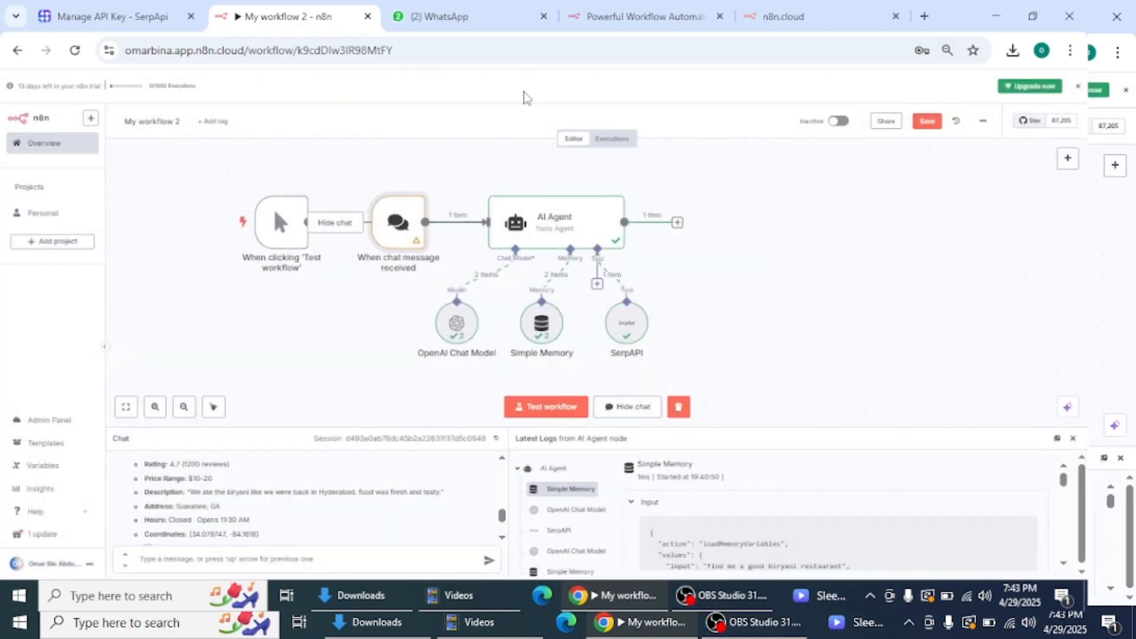
pyautogui.click(928, 122)
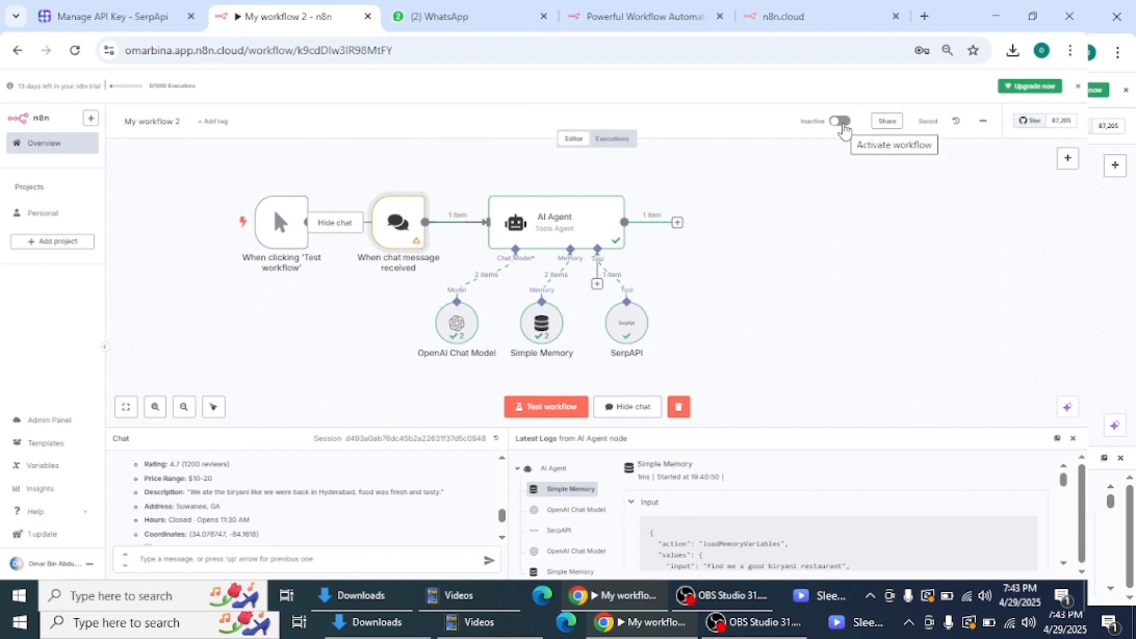
pyautogui.click(841, 122)
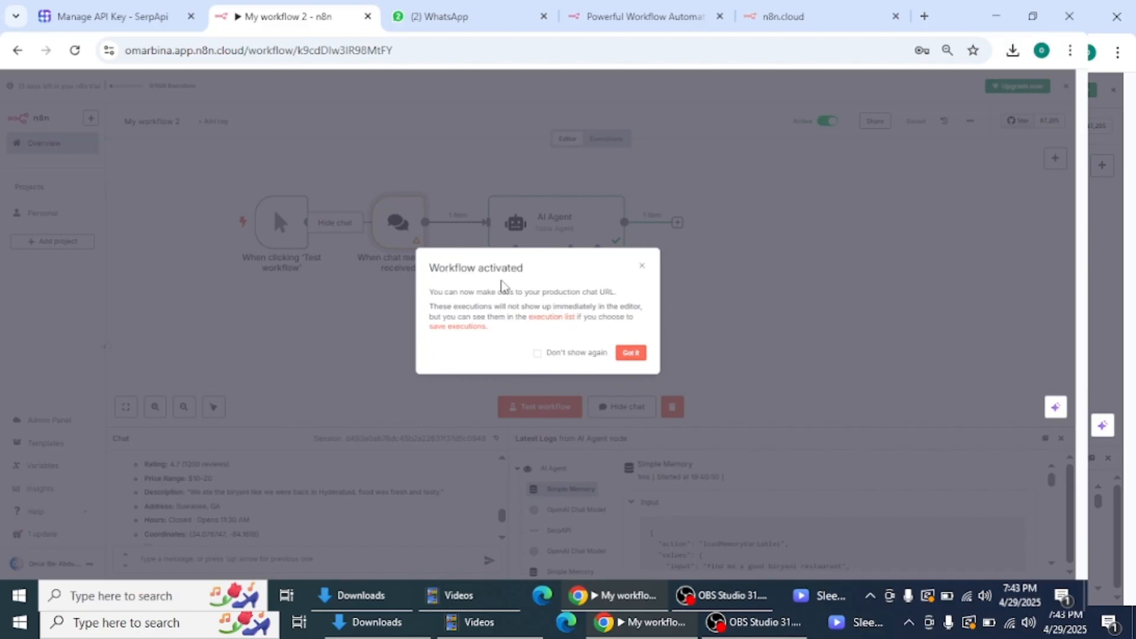
pyautogui.click(630, 352)
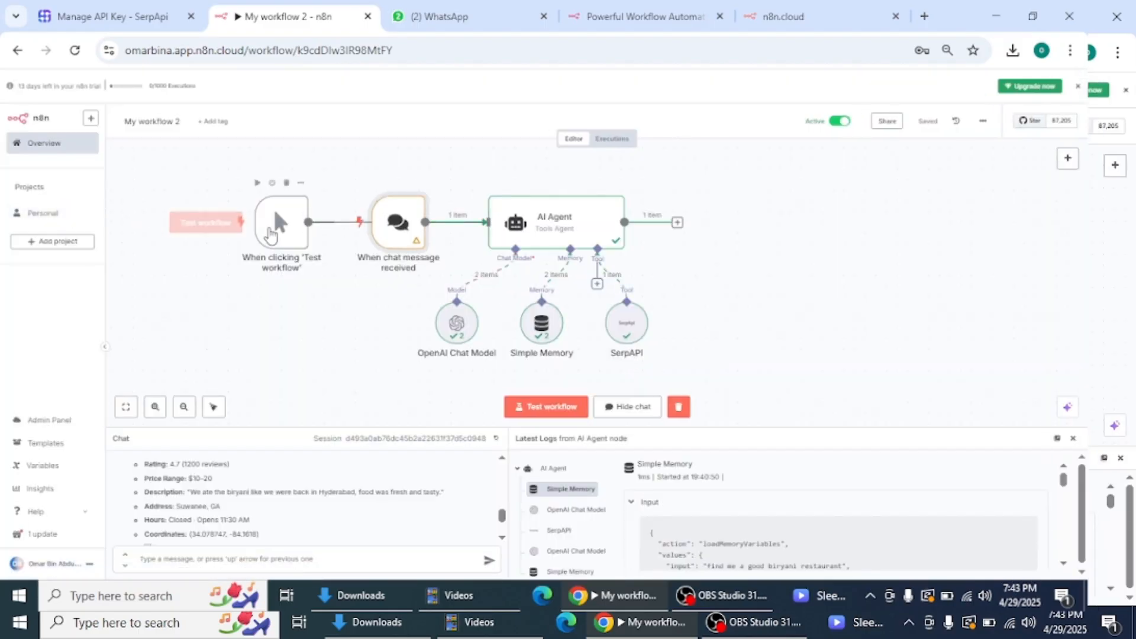
# - Copy the Chat URL from the "When chat message received" trigger and open it in a new browser tab
pyautogui.doubleClick(400, 233)
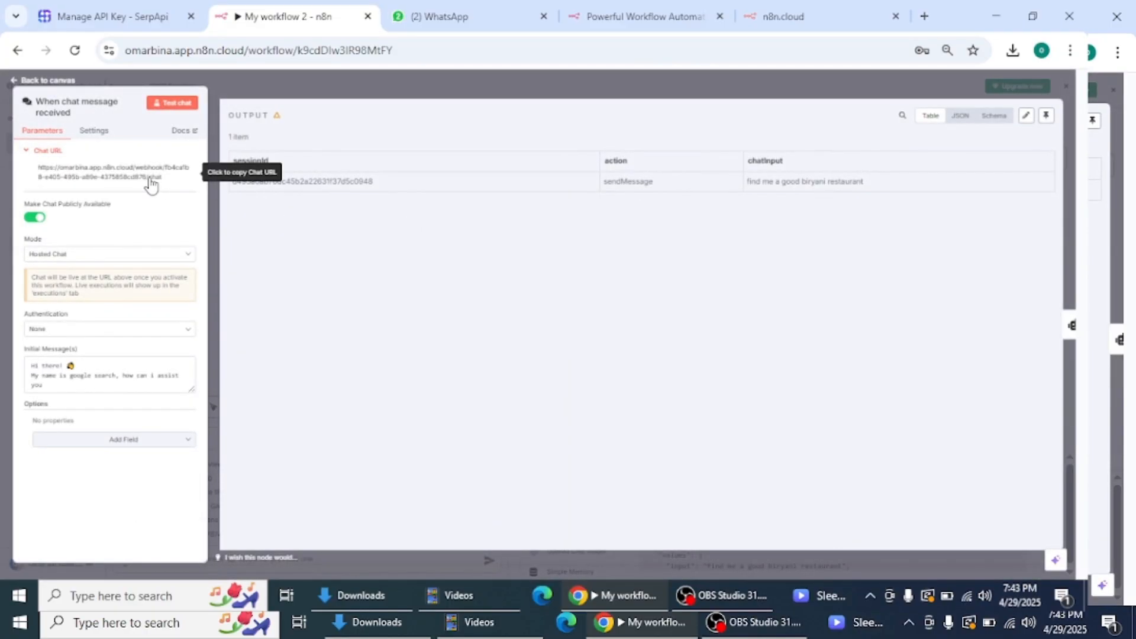
pyautogui.click(152, 186)
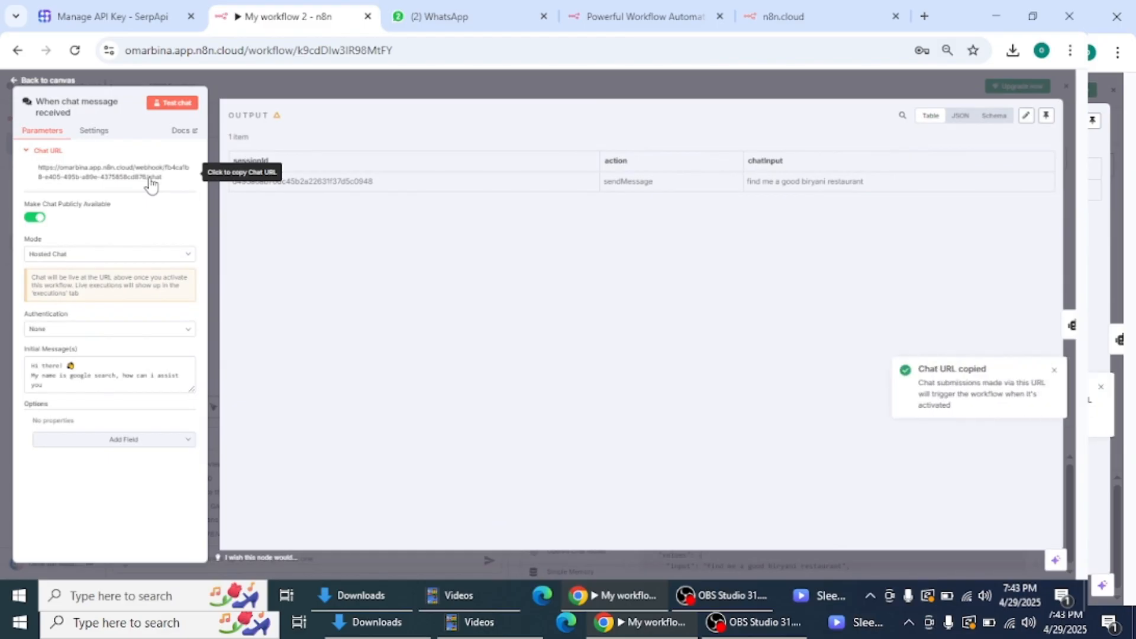
pyautogui.click(924, 16)
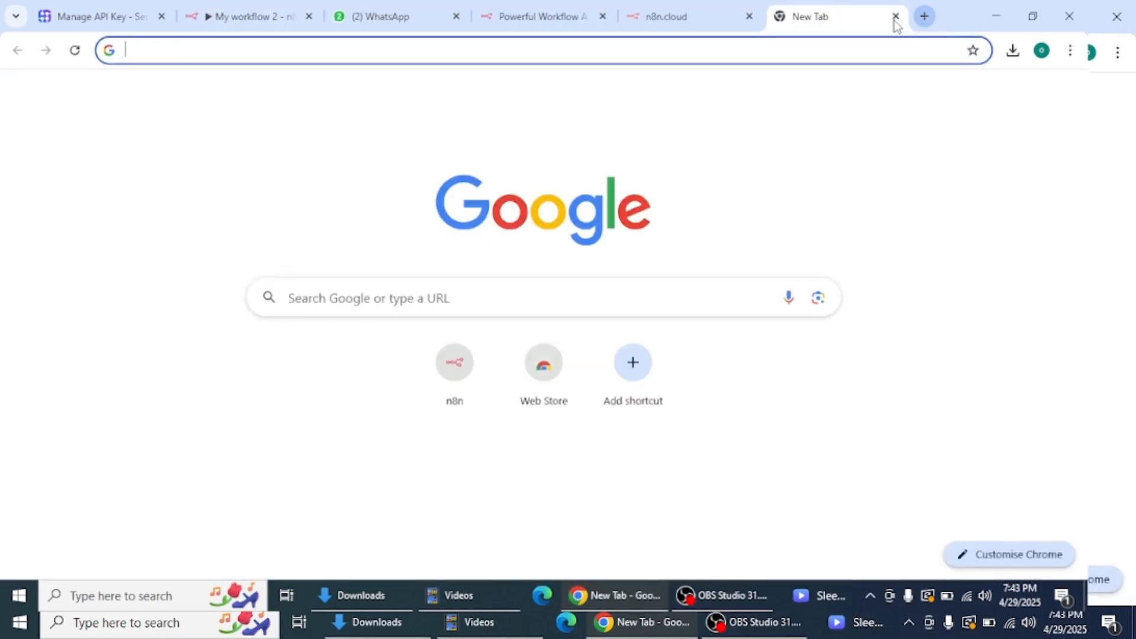
pyautogui.click(695, 54)
pyautogui.hotkey('ctrl', 'v')
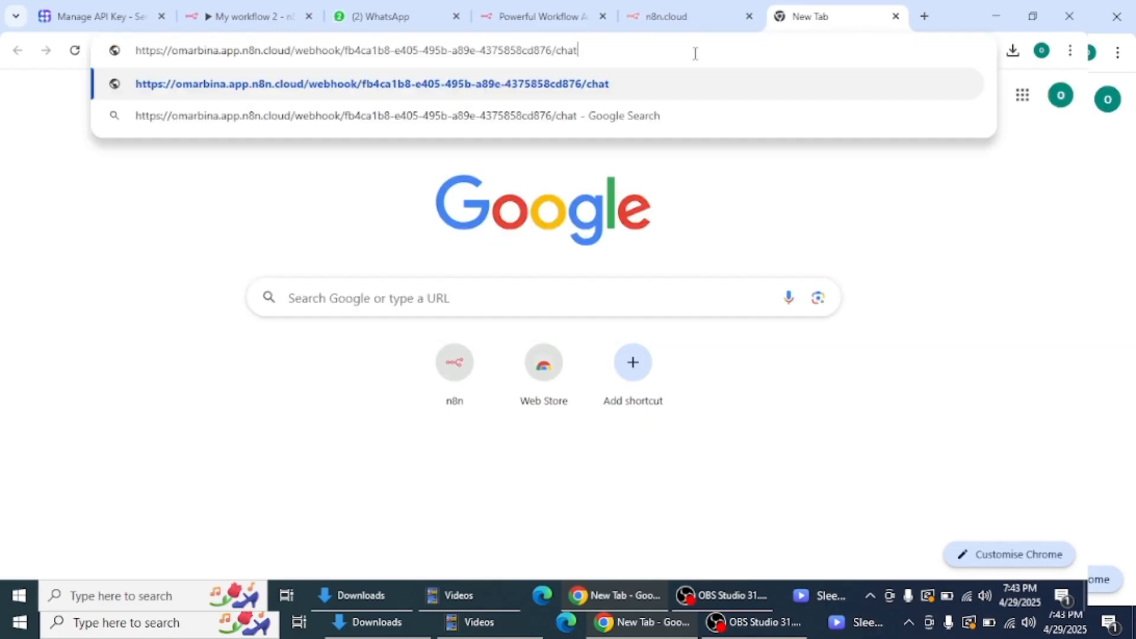
pyautogui.press('Return')
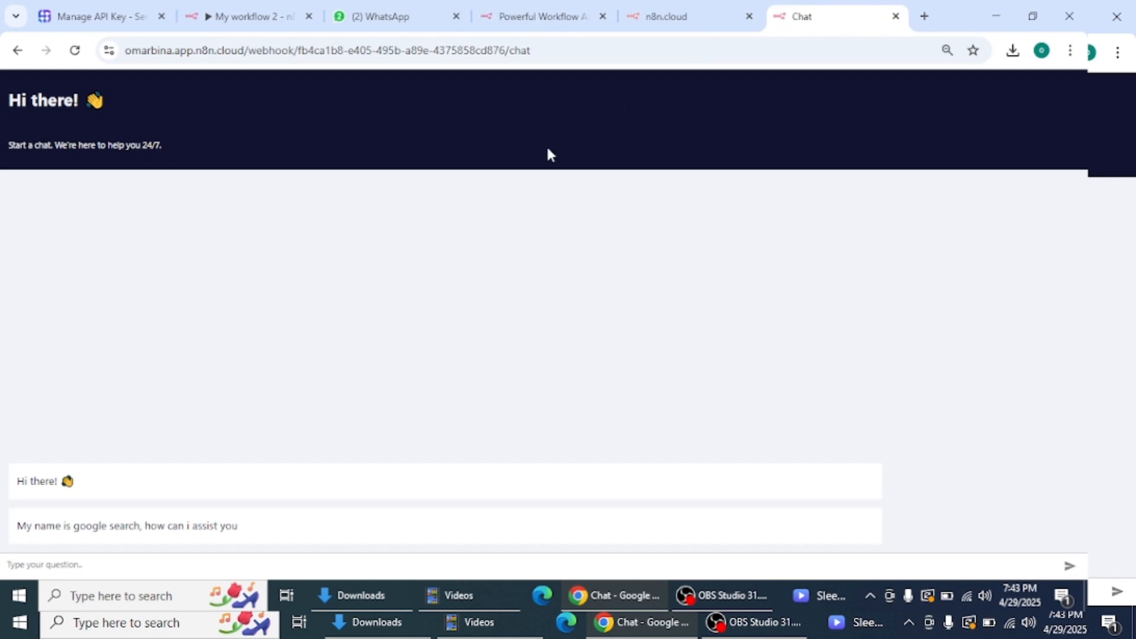
# - Leave the hosted chat page and return to the workflow canvas, closing the chat trigger's settings
pyautogui.click(186, 562)
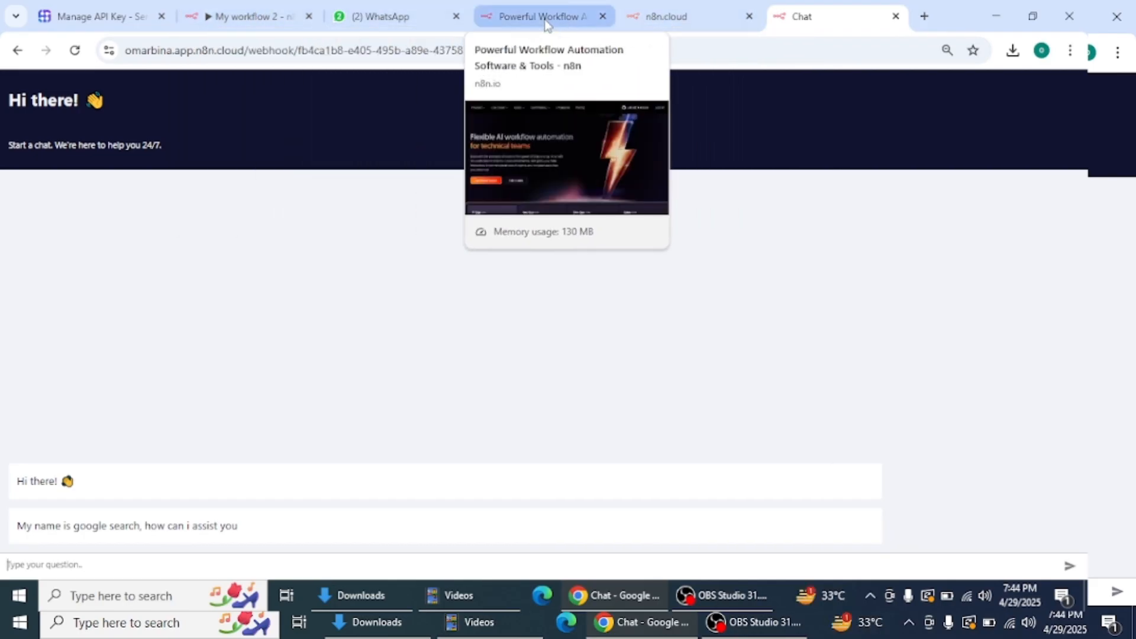
pyautogui.click(217, 24)
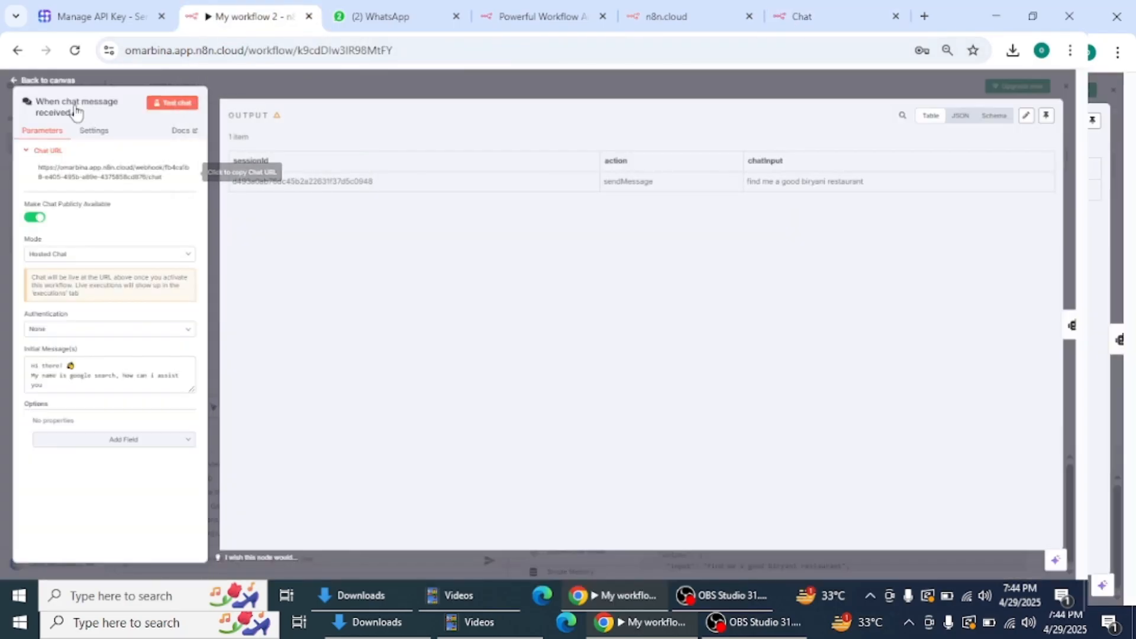
pyautogui.click(49, 83)
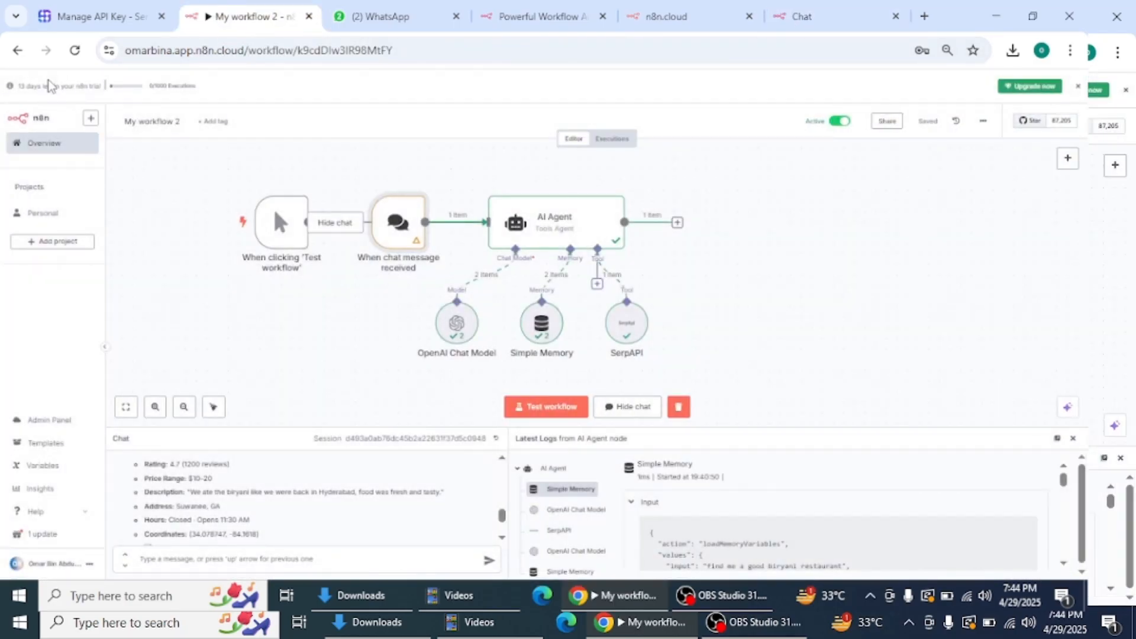